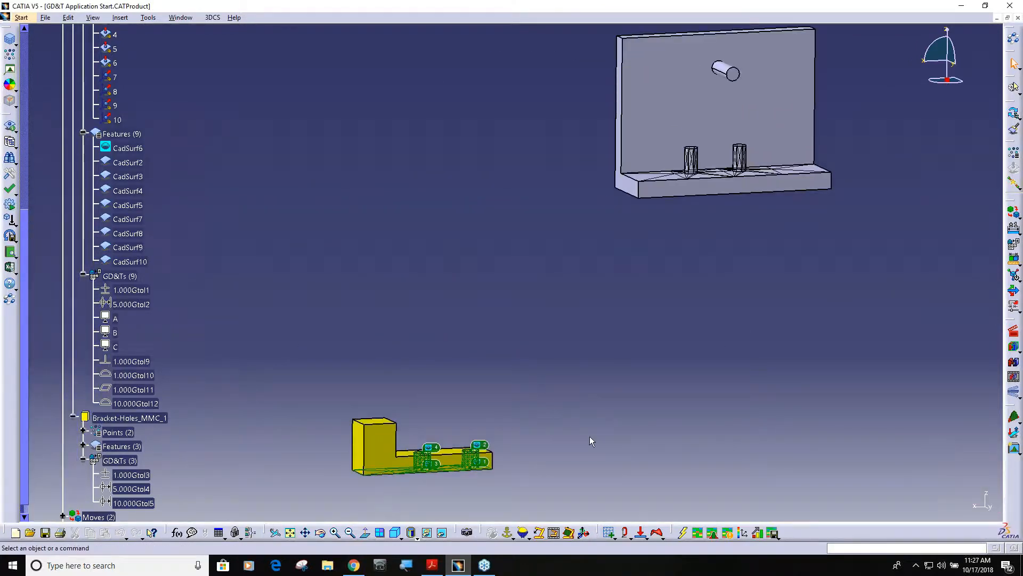
# Open the GD&T list of the yellow Lifter_1 part in creation mode.
pyautogui.moveTo(472, 459); pyautogui.dragTo(576, 378, button='middle')
pyautogui.click(551, 432)
pyautogui.moveTo(551, 432); pyautogui.dragTo(556, 388, button='middle')
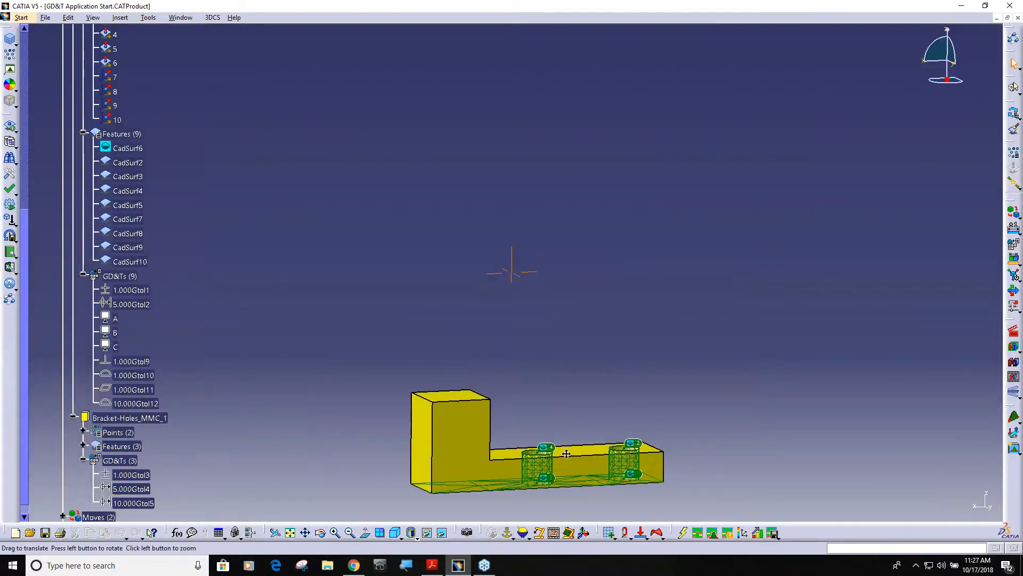
pyautogui.moveTo(573, 460); pyautogui.dragTo(588, 289, button='middle')
pyautogui.moveTo(576, 328); pyautogui.dragTo(577, 271, button='middle')
pyautogui.moveTo(566, 327); pyautogui.dragTo(513, 414, button='middle')
pyautogui.scroll(5, 151, 407)
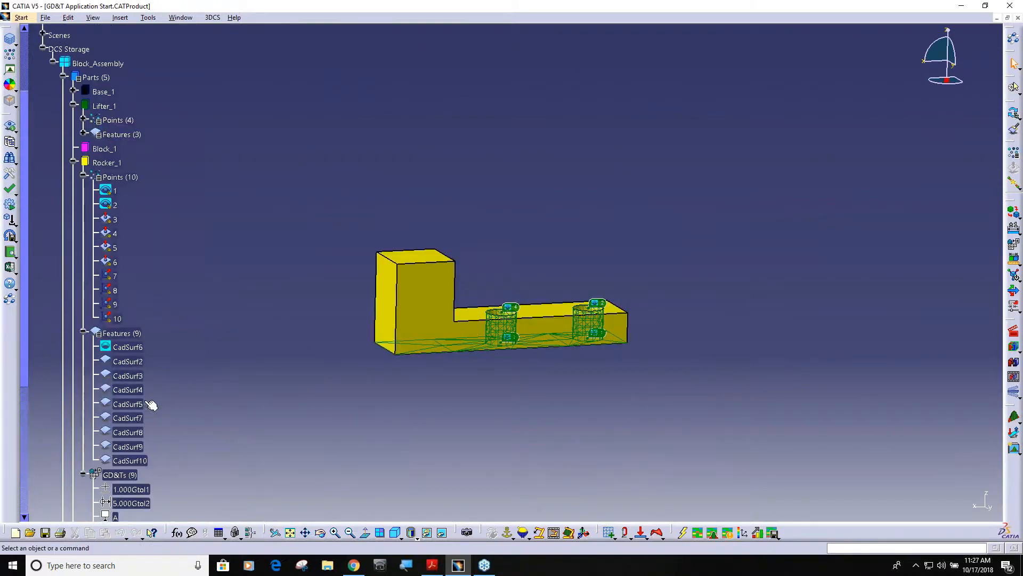
pyautogui.scroll(1, 144, 391)
pyautogui.moveTo(517, 378); pyautogui.dragTo(545, 299, button='middle')
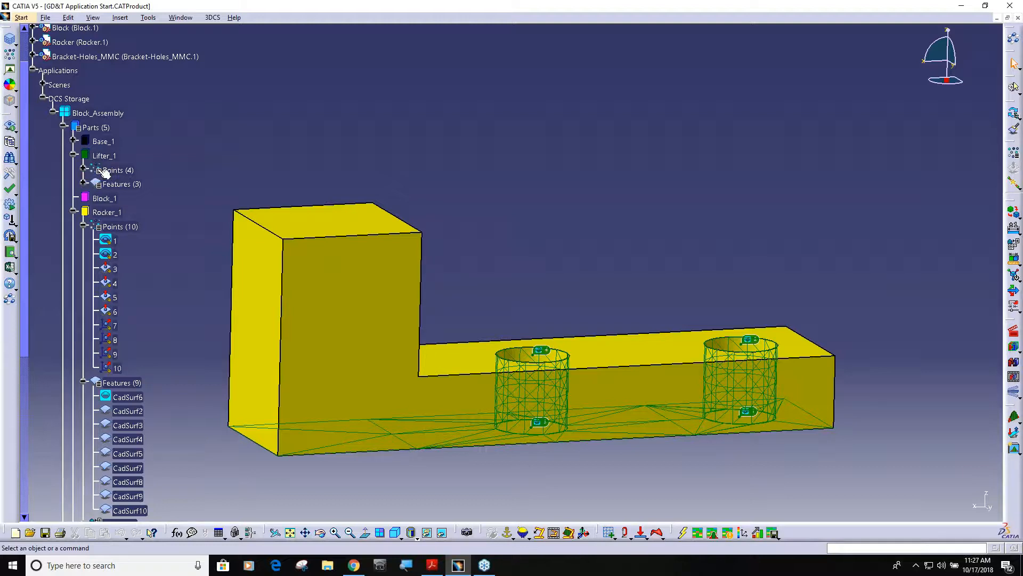
pyautogui.click(1014, 244)
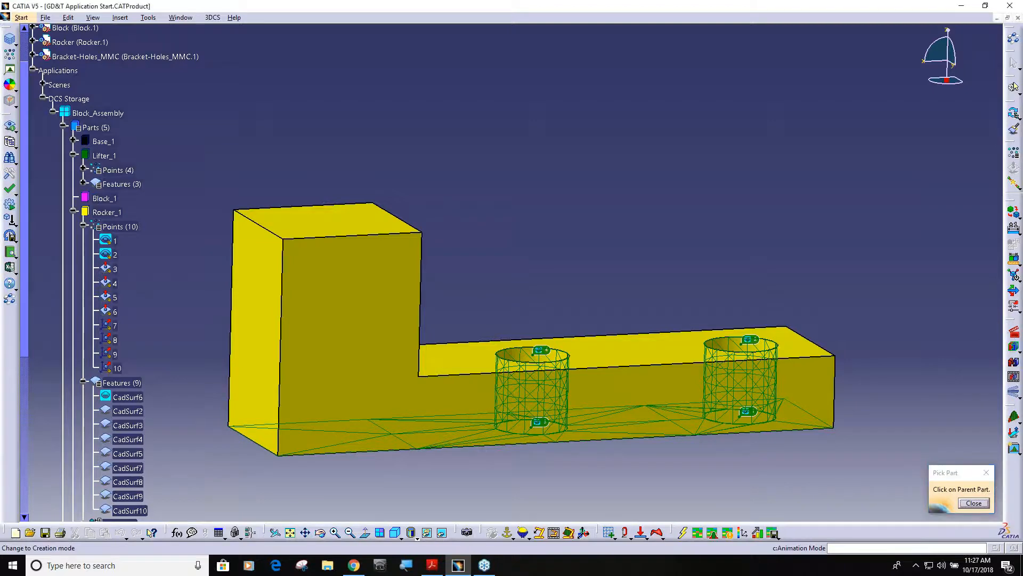
pyautogui.click(724, 395)
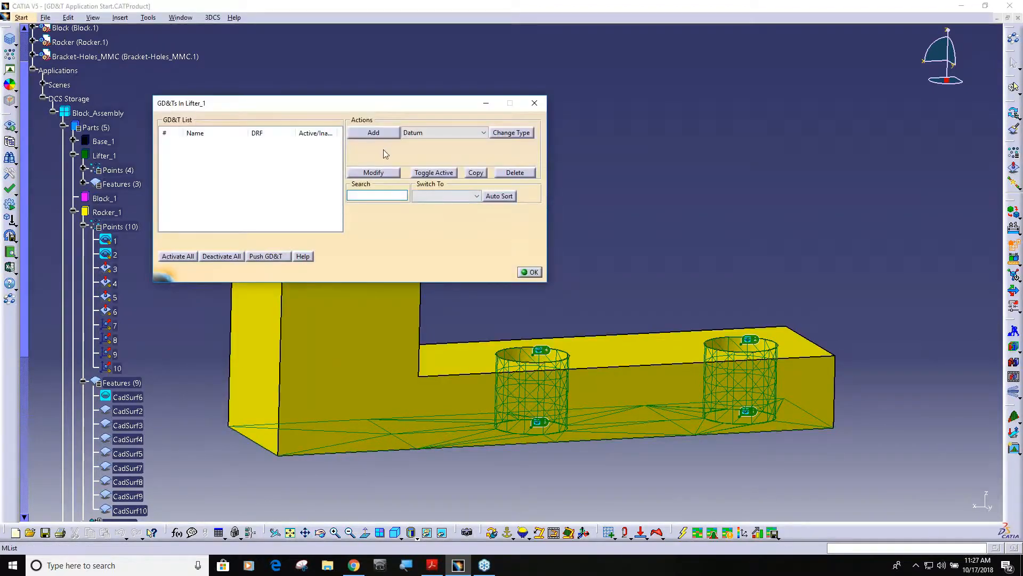
# Add a new Datum GD&T to Lifter_1 and name it A.
pyautogui.click(375, 133)
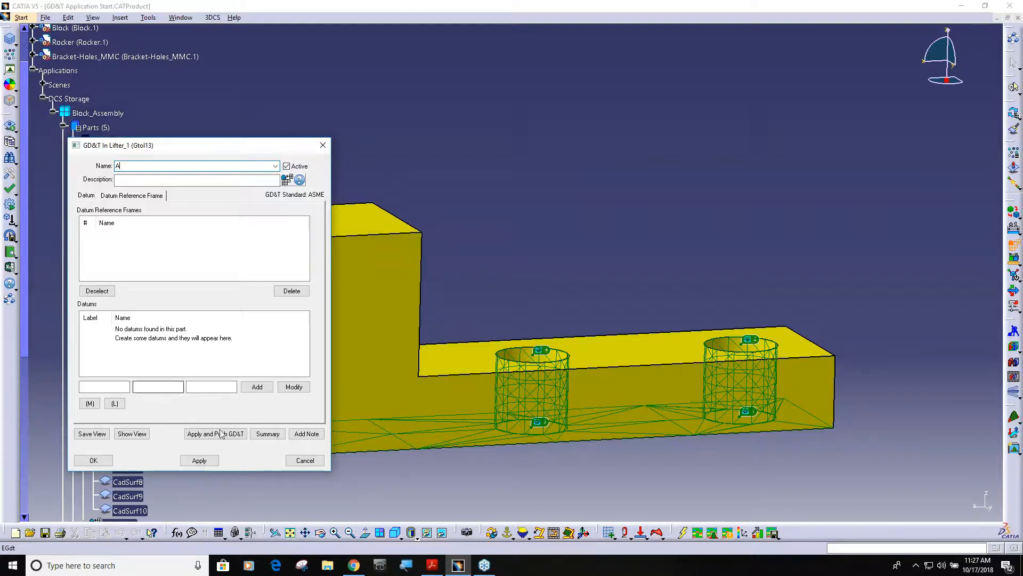
pyautogui.click(304, 460)
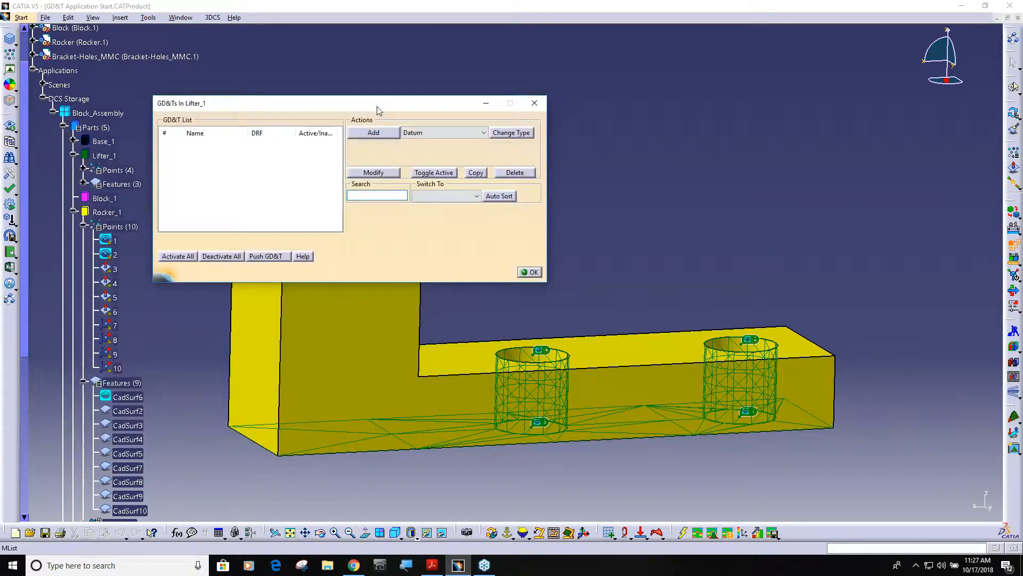
pyautogui.click(373, 132)
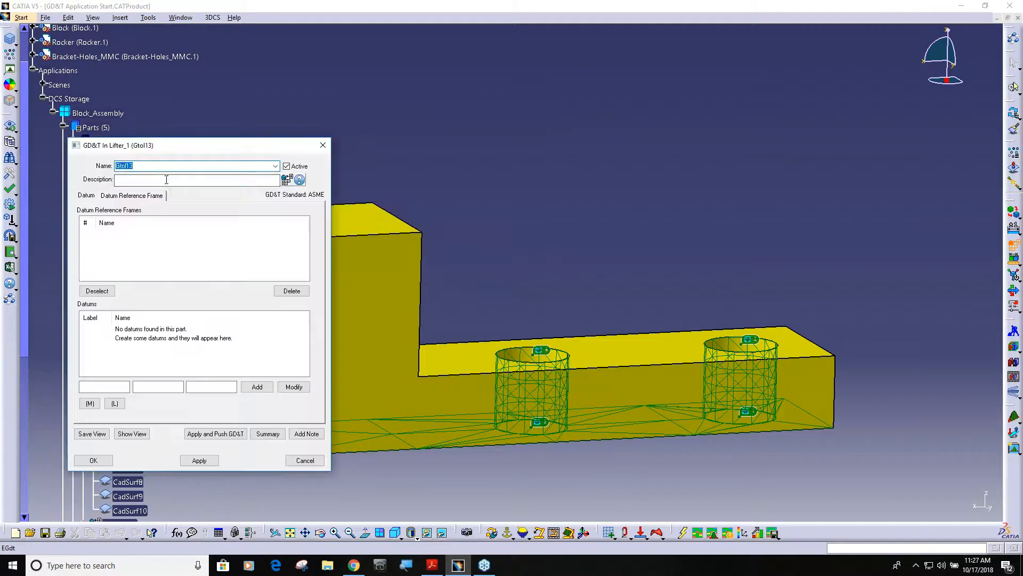
pyautogui.write('A')
pyautogui.click(86, 195)
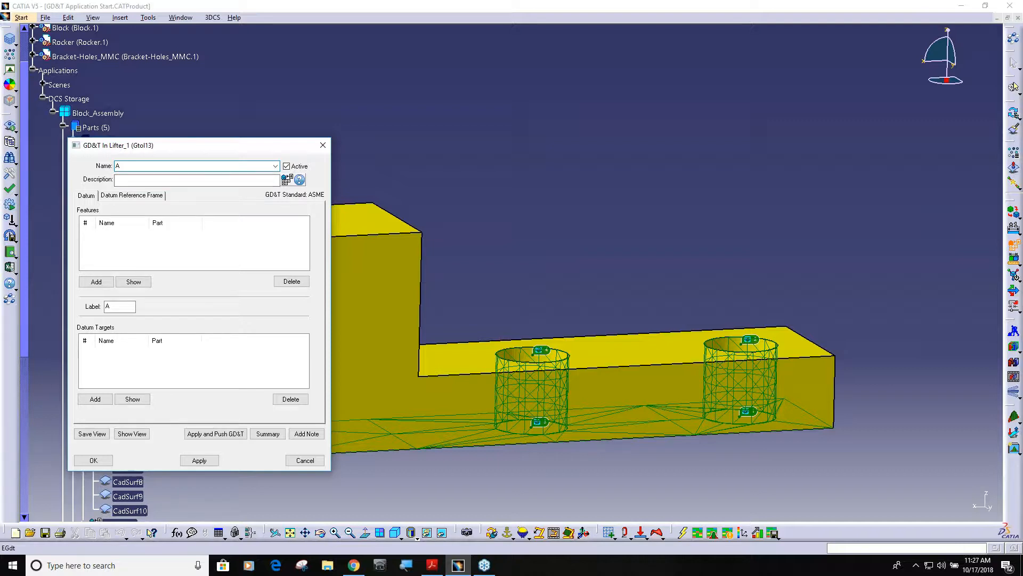
# Assign the lifter's bottom face as the feature of datum A and accept the datum.
pyautogui.click(96, 282)
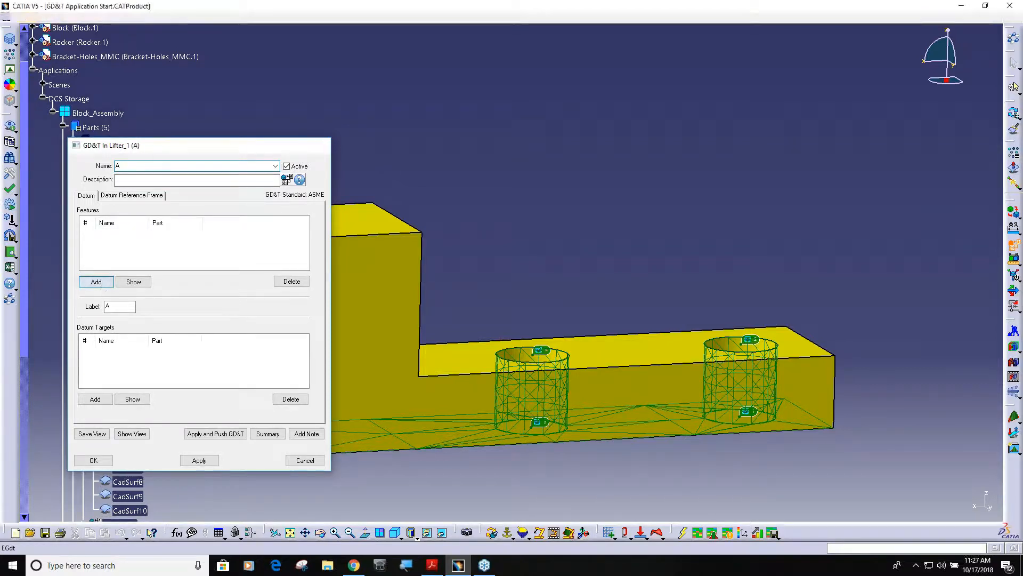
pyautogui.moveTo(445, 367); pyautogui.dragTo(480, 212, button='middle')
pyautogui.middleClick(517, 339)
pyautogui.moveTo(514, 376); pyautogui.dragTo(518, 302, button='middle')
pyautogui.click(478, 342)
pyautogui.click(661, 487)
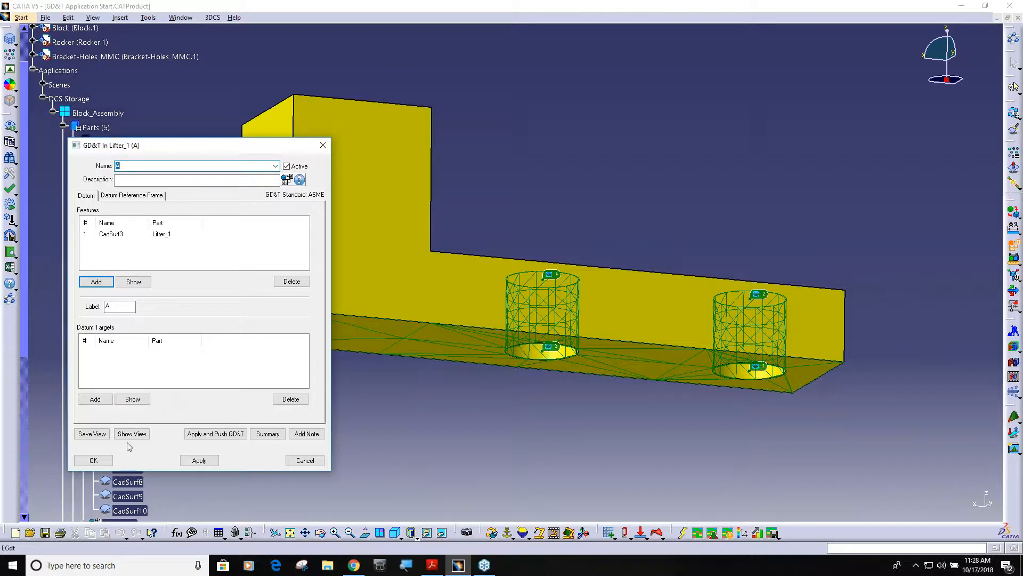
pyautogui.click(94, 460)
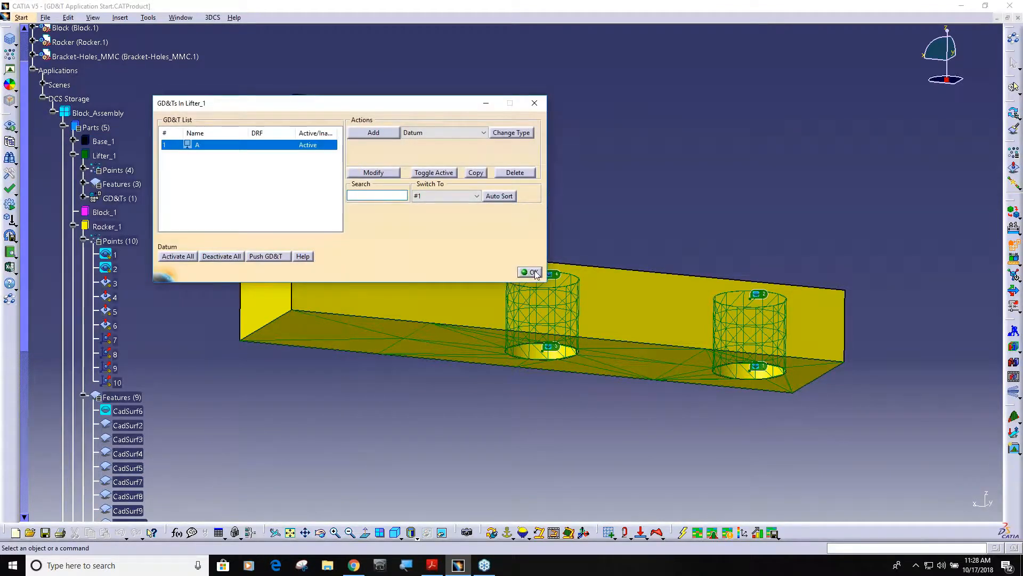
# Add a Size tolerance of ±0.2 mm to both holes of Lifter_1 and close the GD&T list.
pyautogui.click(483, 132)
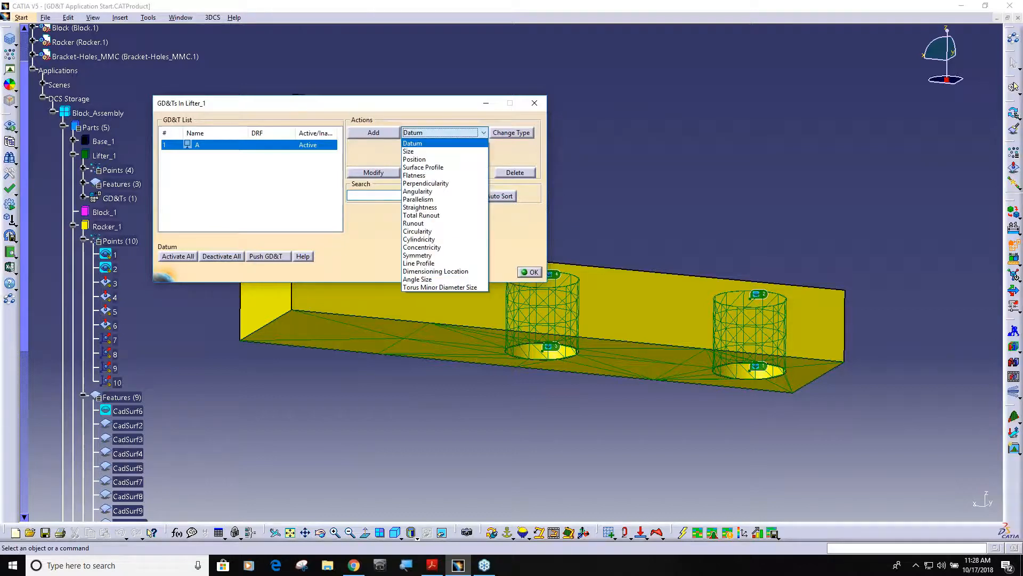
pyautogui.click(438, 152)
pyautogui.click(381, 134)
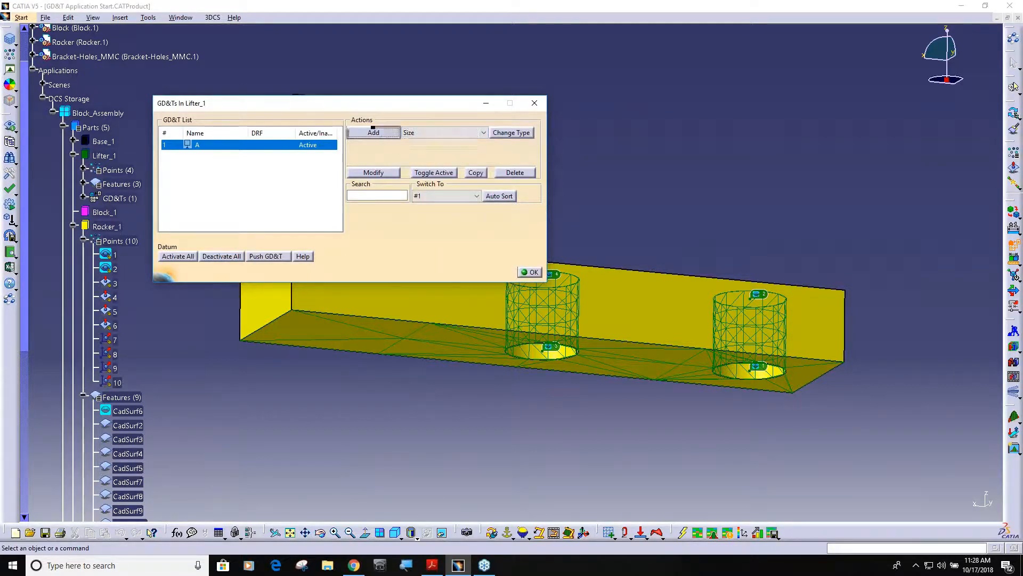
pyautogui.click(97, 281)
pyautogui.moveTo(525, 373); pyautogui.dragTo(480, 489, button='middle')
pyautogui.click(535, 271)
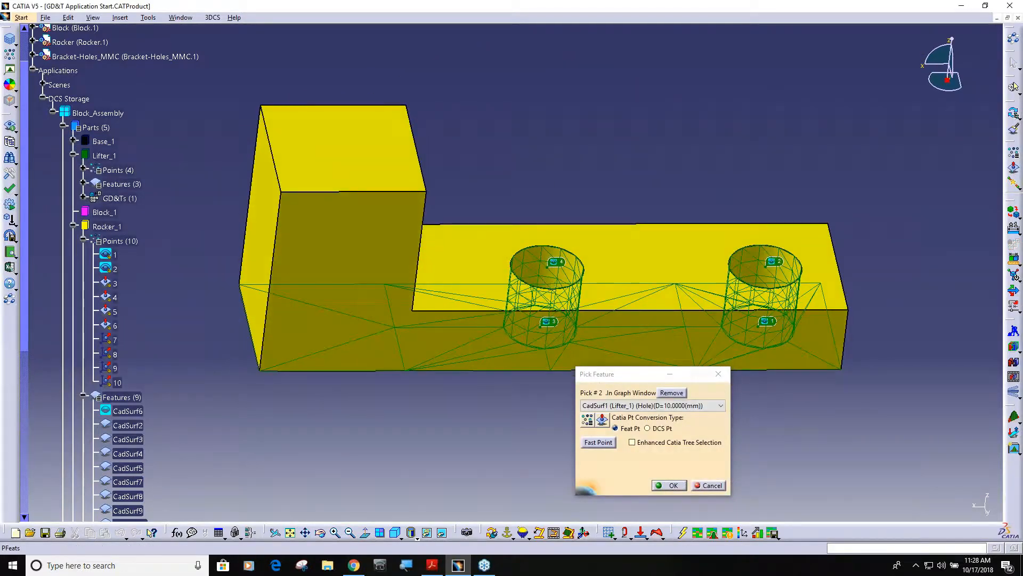
pyautogui.click(749, 265)
pyautogui.click(673, 487)
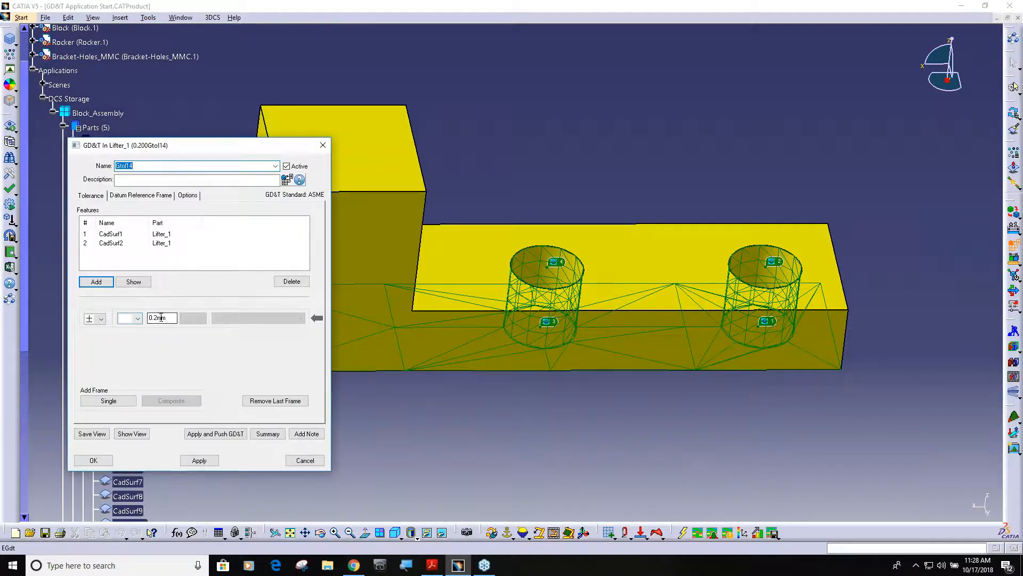
pyautogui.click(95, 461)
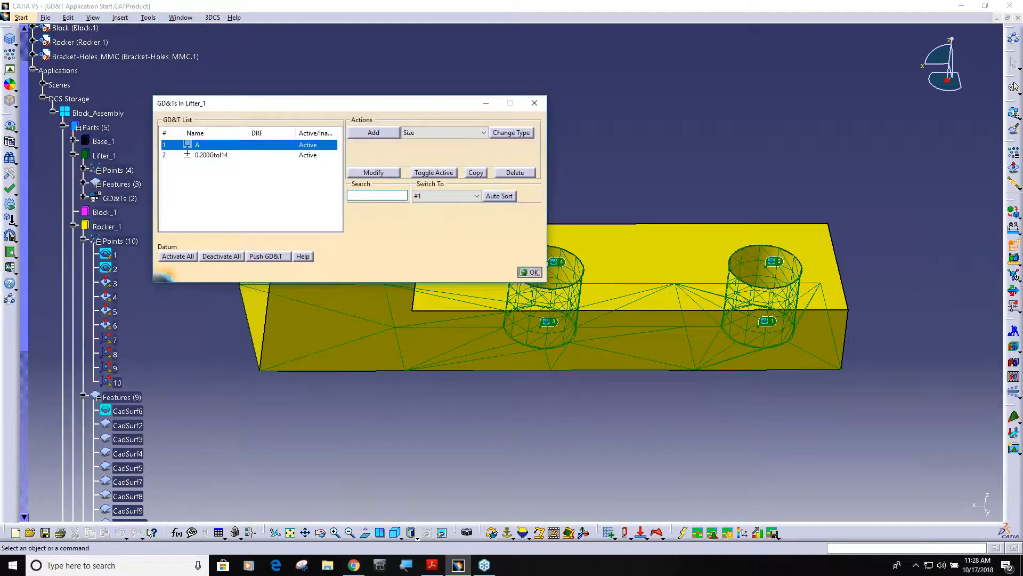
pyautogui.click(530, 272)
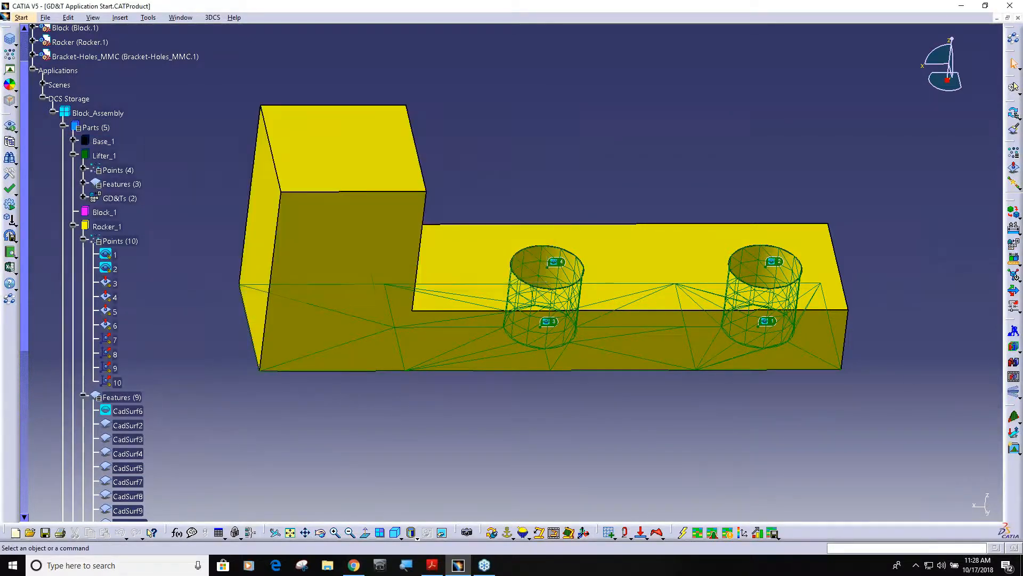
# Run the Deviate animation to examine how the lifter's two holes vary, and close it.
pyautogui.click(1013, 363)
pyautogui.click(810, 382)
pyautogui.moveTo(810, 382); pyautogui.dragTo(811, 298, button='middle')
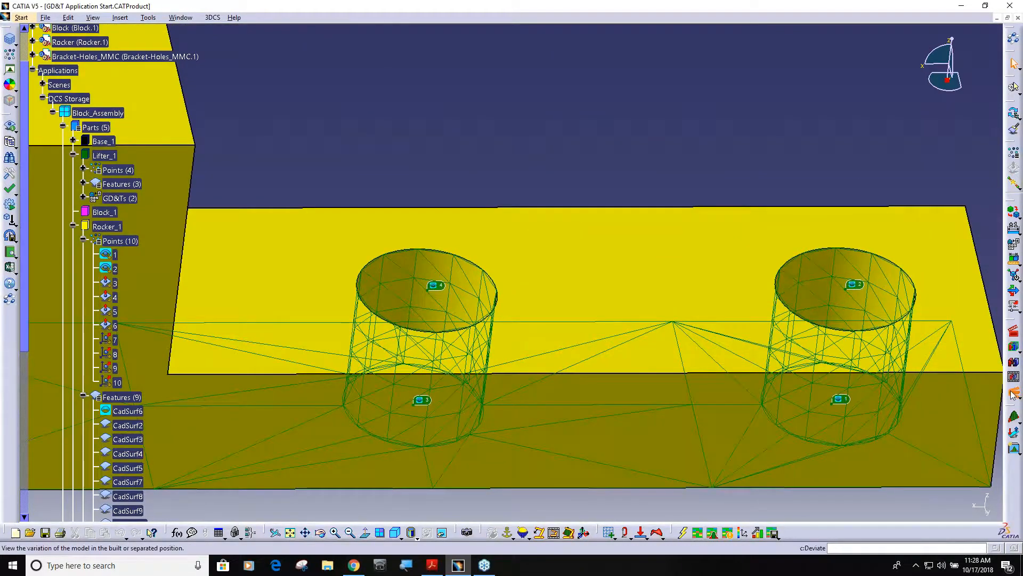
pyautogui.click(1013, 393)
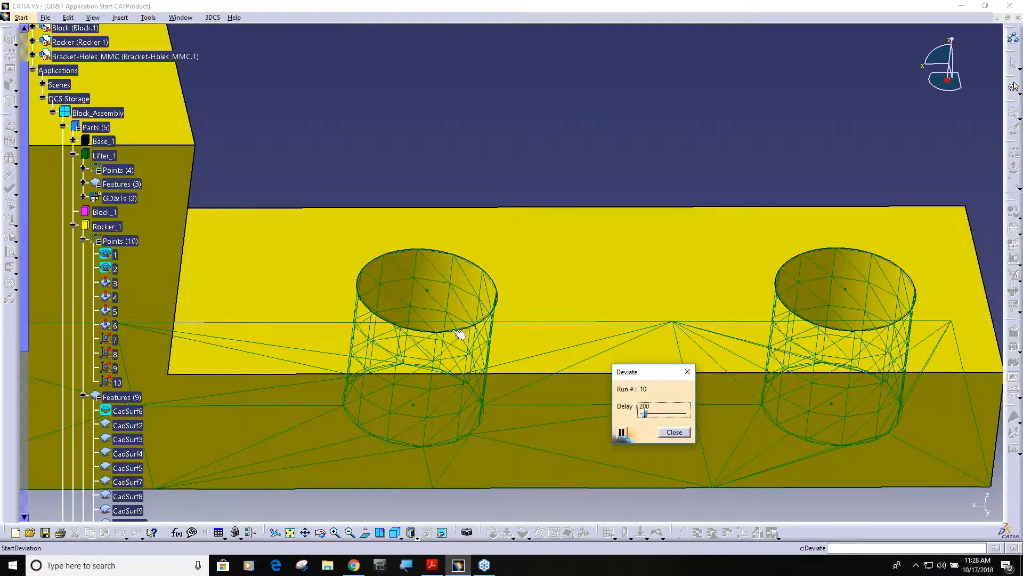
pyautogui.click(675, 433)
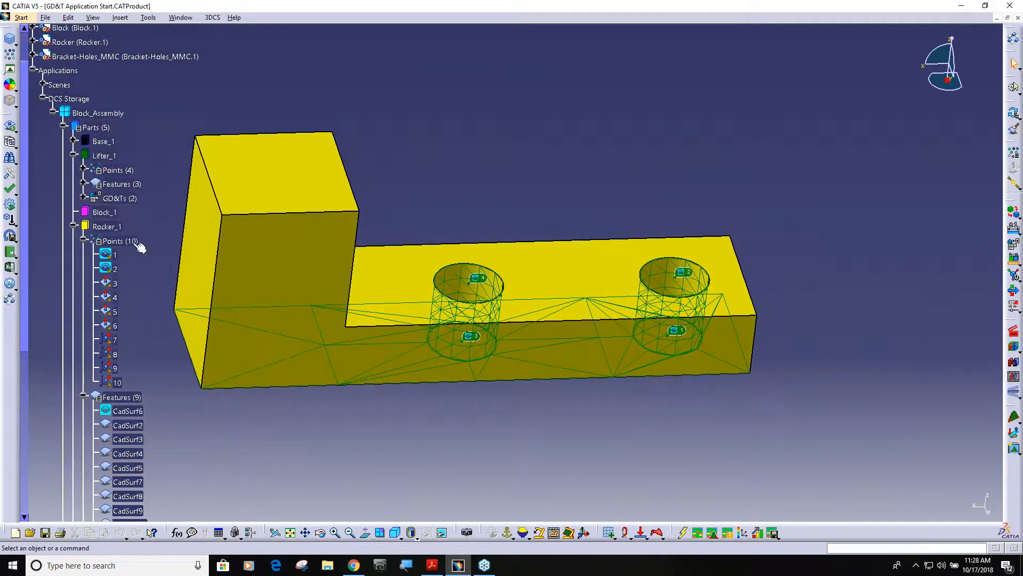
# Add a Position tolerance to Lifter_1 in creation mode and assign both holes as its features.
pyautogui.doubleClick(123, 200)
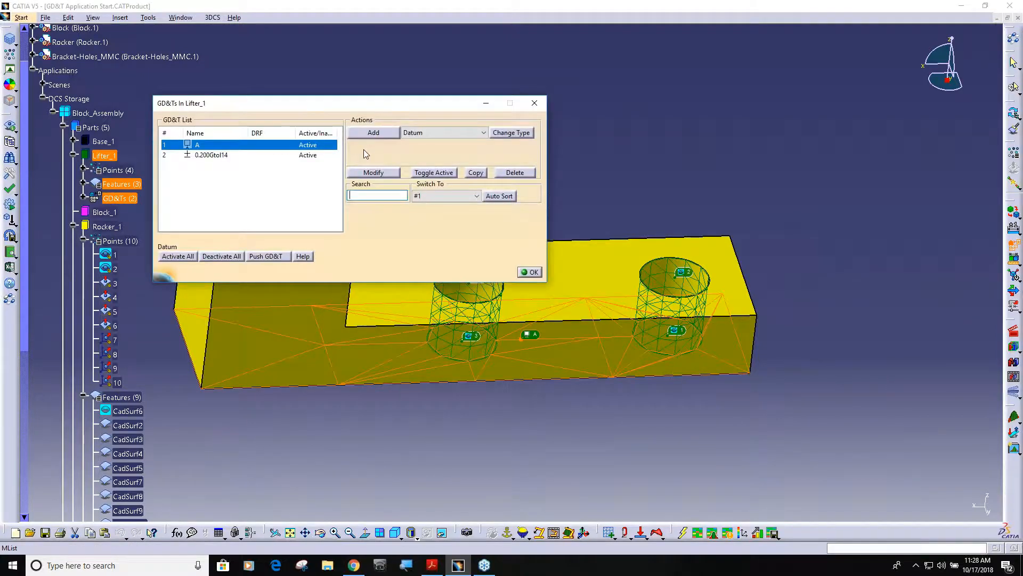
pyautogui.click(438, 132)
pyautogui.click(429, 160)
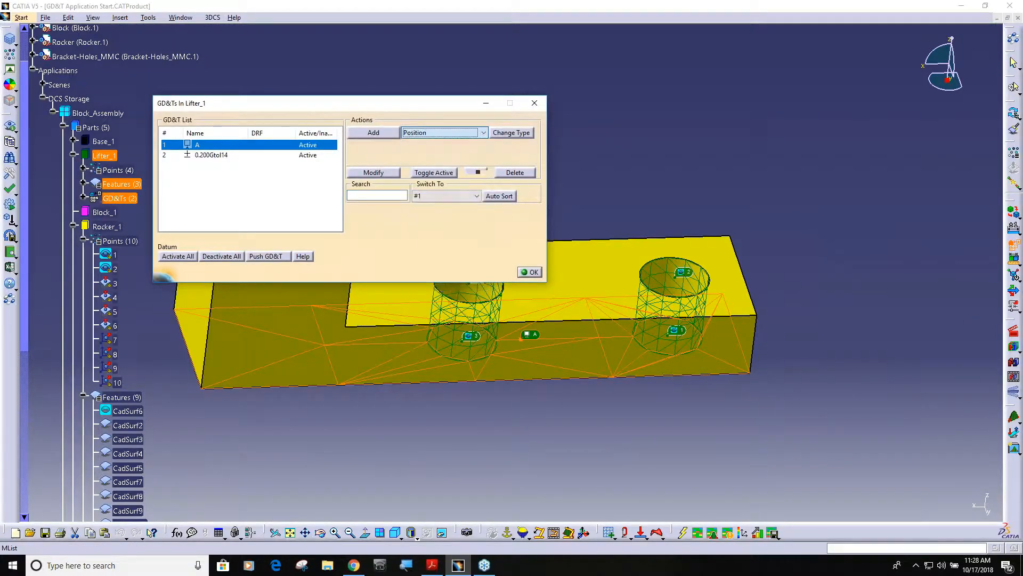
pyautogui.click(374, 133)
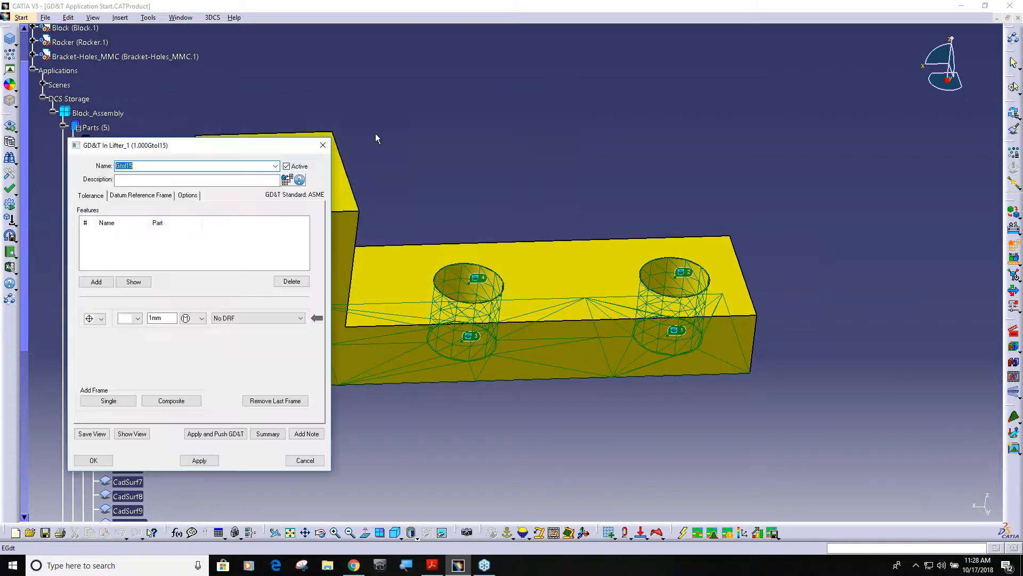
pyautogui.click(101, 283)
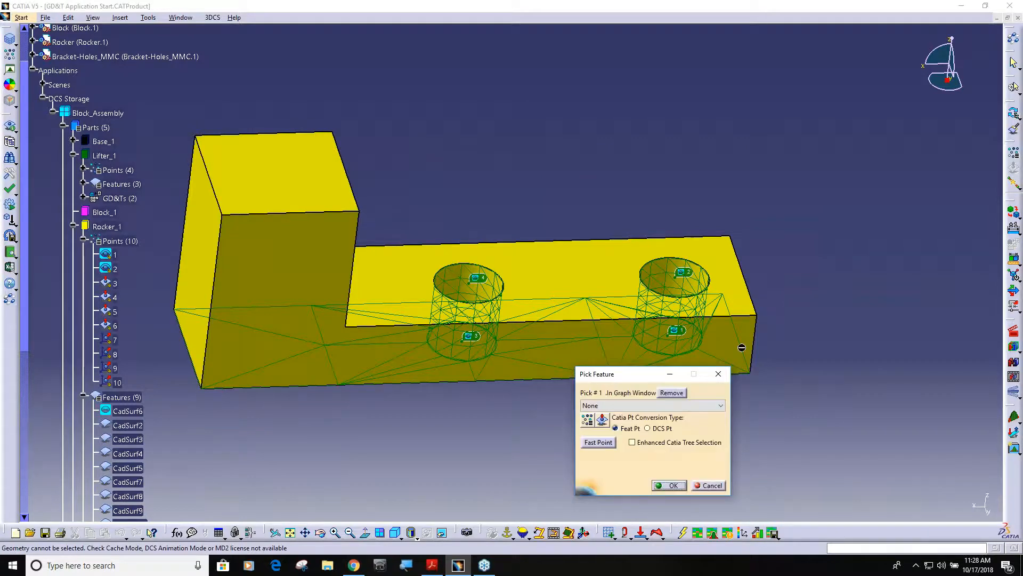
pyautogui.click(1015, 333)
pyautogui.click(1015, 335)
pyautogui.click(458, 287)
pyautogui.click(672, 277)
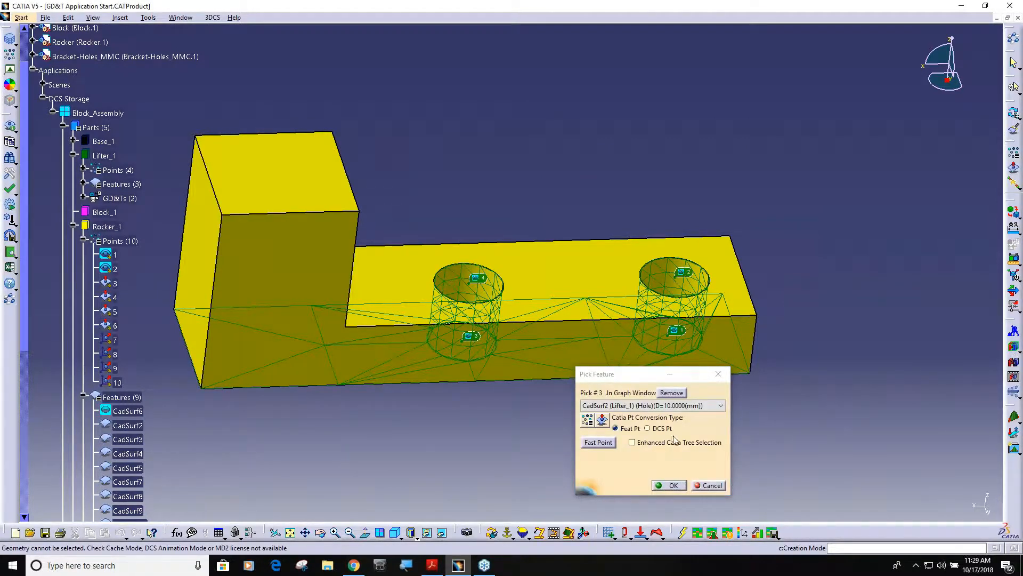
pyautogui.click(670, 484)
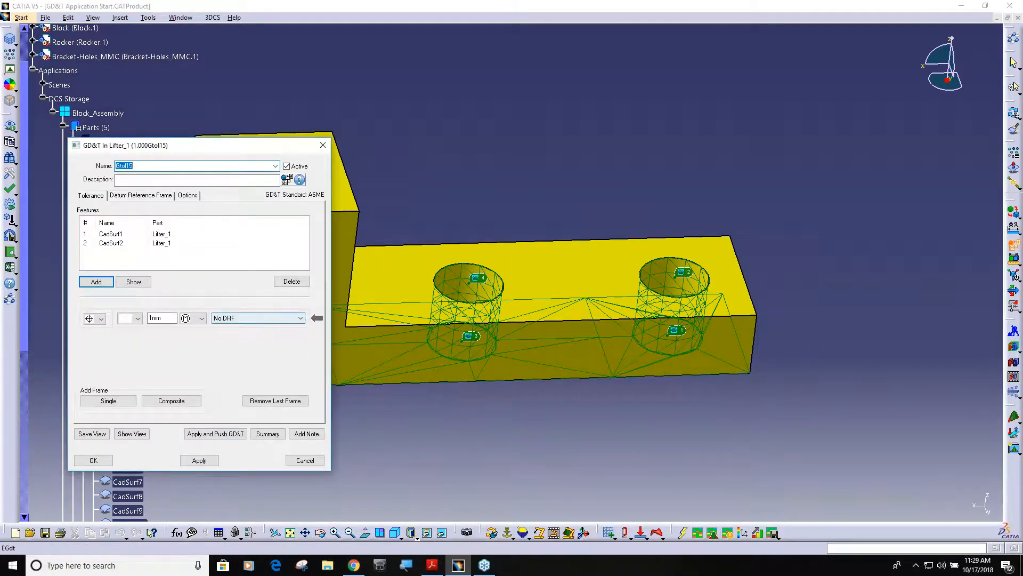
# Give the position tolerance a diametral zone with a value of 2 mm.
pyautogui.click(134, 319)
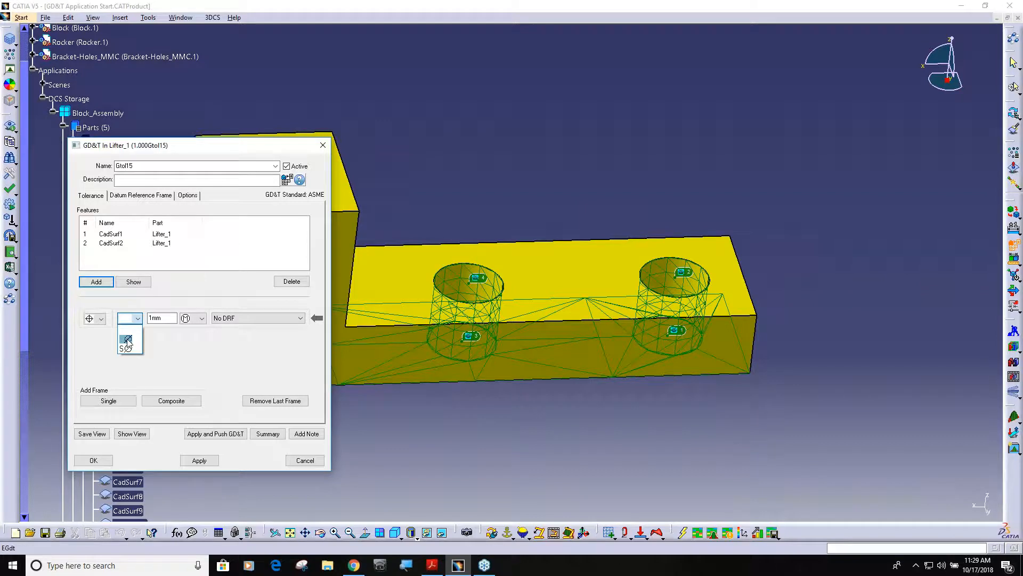
pyautogui.click(126, 339)
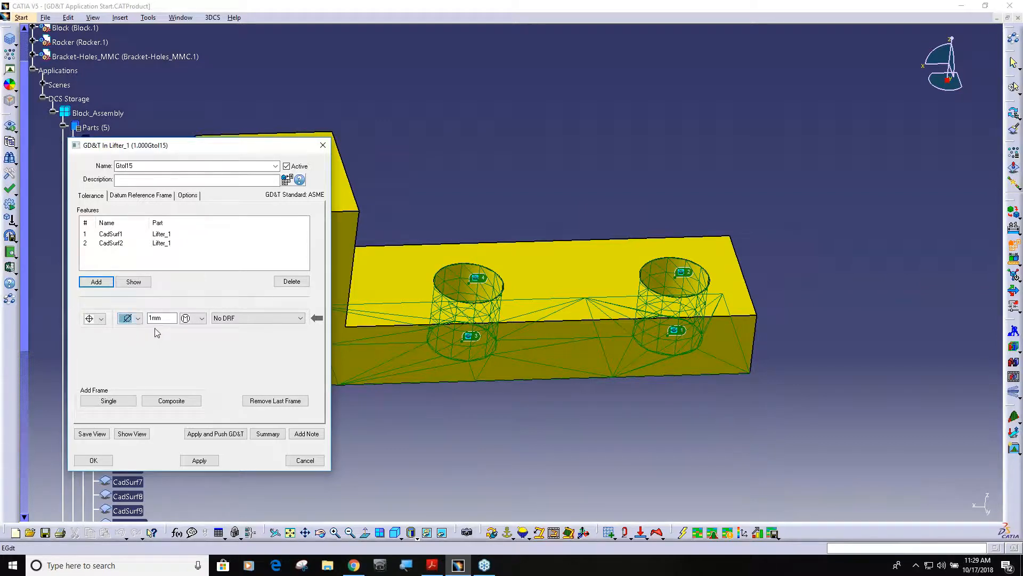
pyautogui.press('Tab')
# Create a datum reference frame from datum A for the position tolerance and apply it.
pyautogui.click(302, 318)
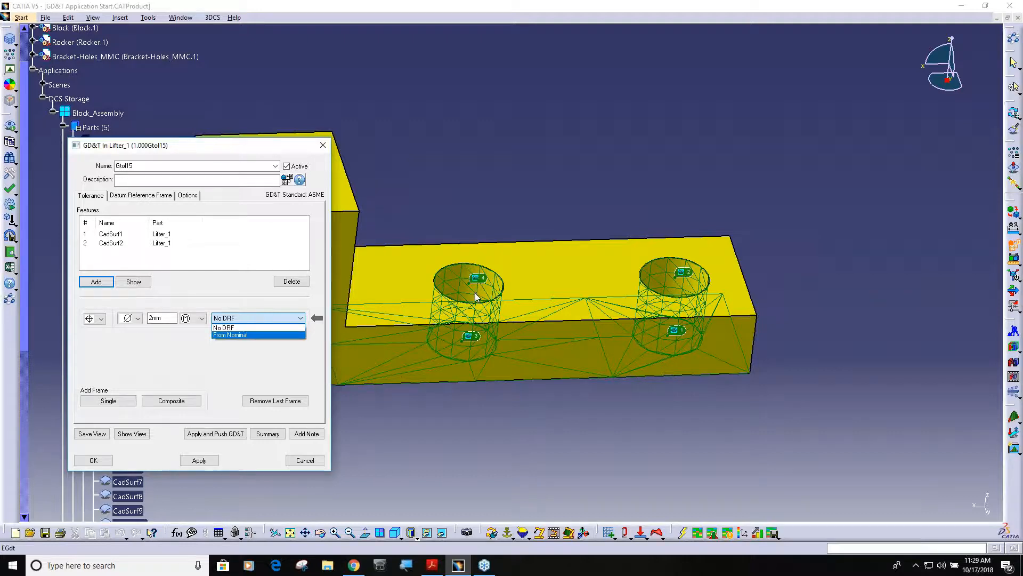
pyautogui.click(136, 197)
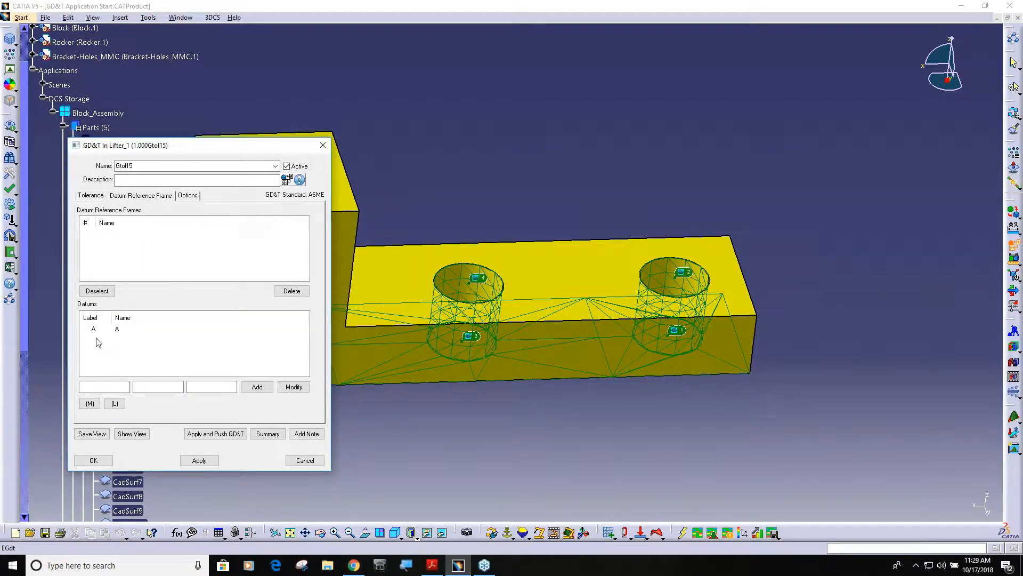
pyautogui.click(97, 331)
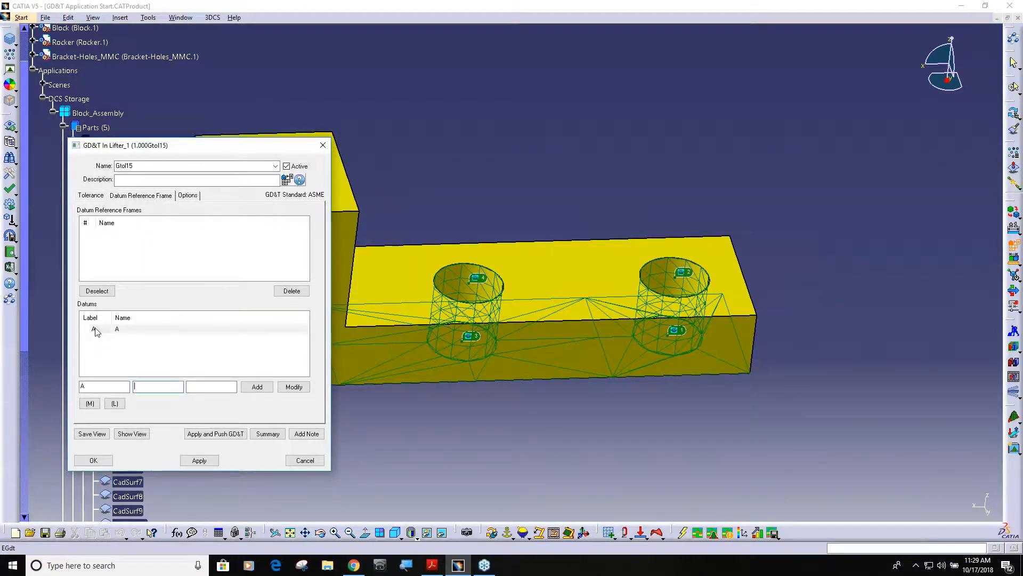
pyautogui.click(257, 387)
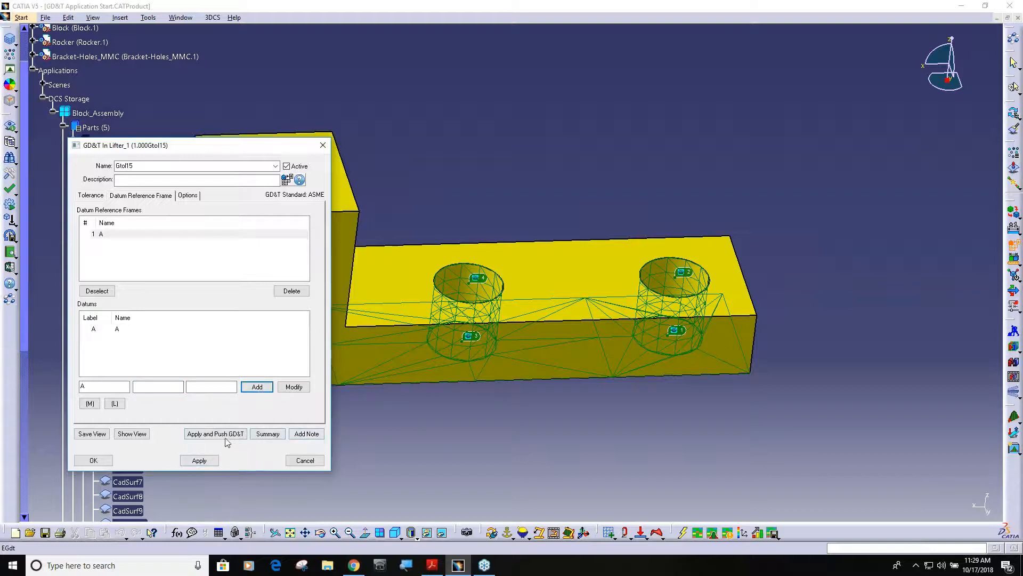
pyautogui.click(198, 461)
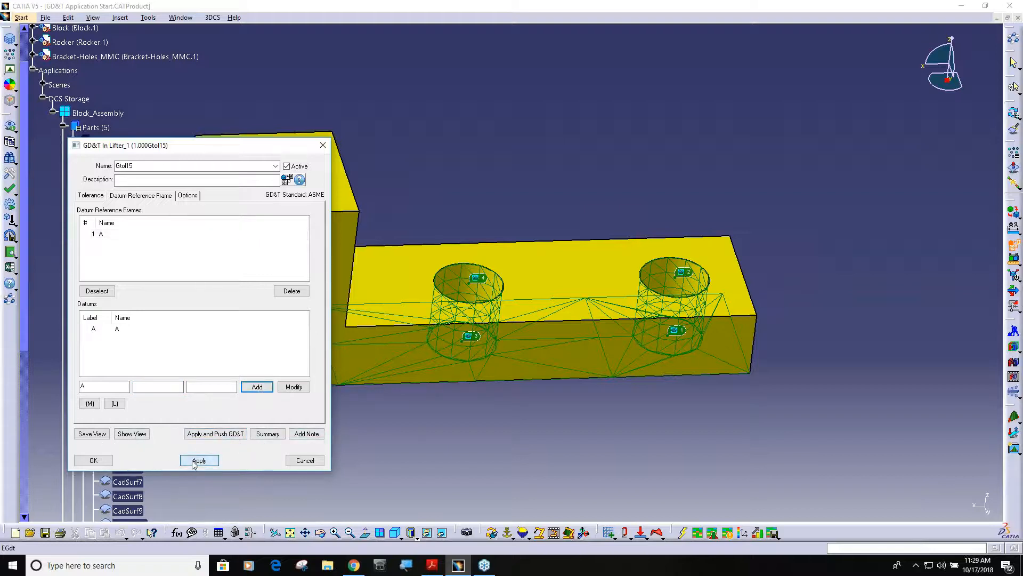
pyautogui.click(91, 195)
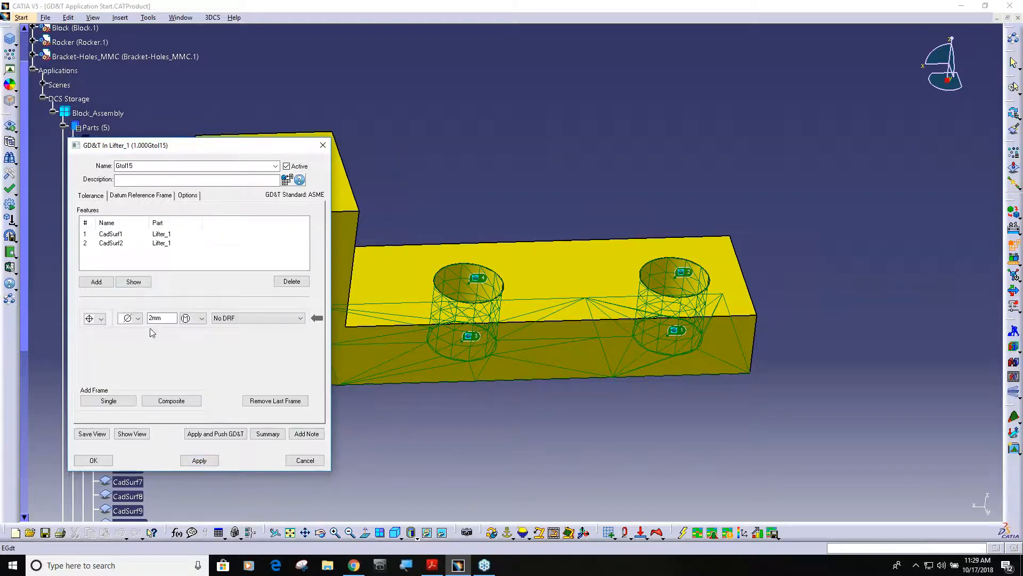
# Assign datum reference frame A to the 2 mm position tolerance and accept the tolerance.
pyautogui.click(301, 318)
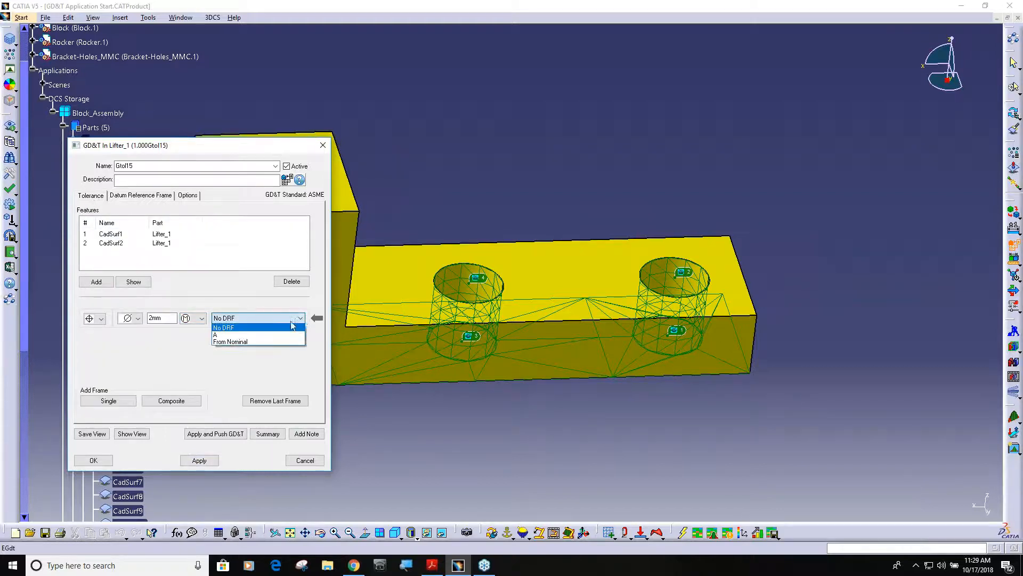
pyautogui.click(267, 334)
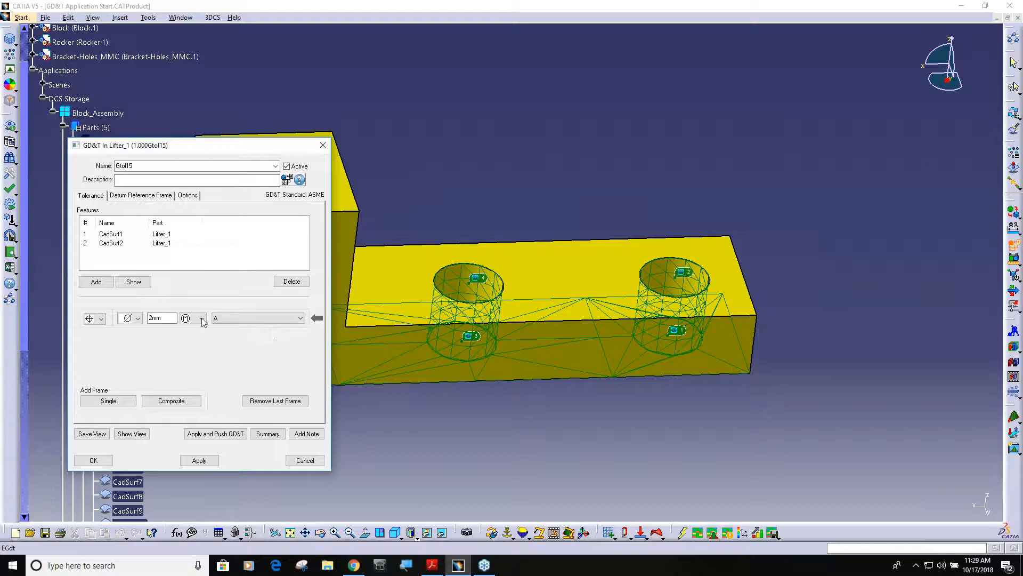
pyautogui.click(93, 460)
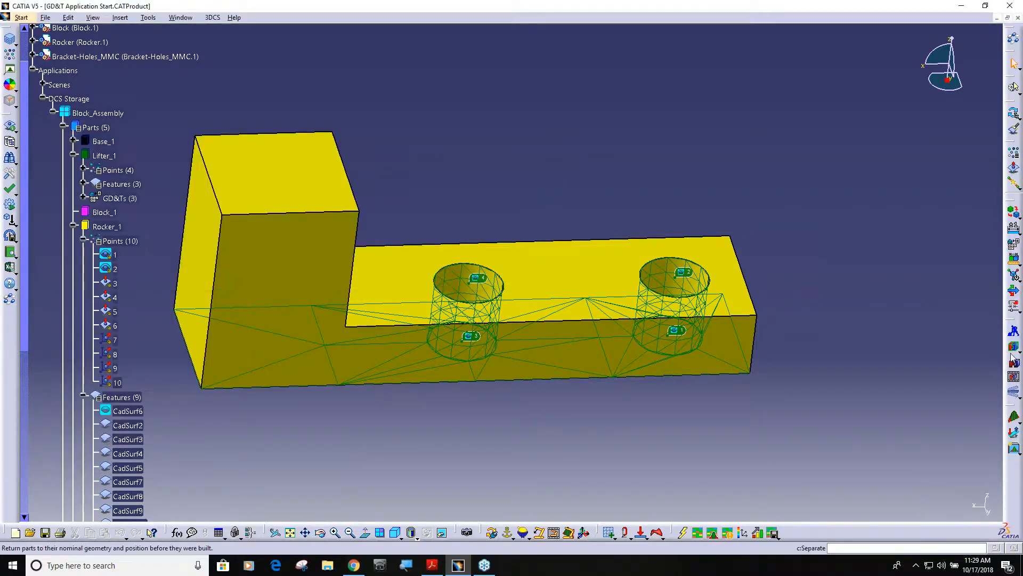
# Animate the deviation of the lifter's holes under the position tolerance, close the animation and return to creation mode.
pyautogui.click(1014, 347)
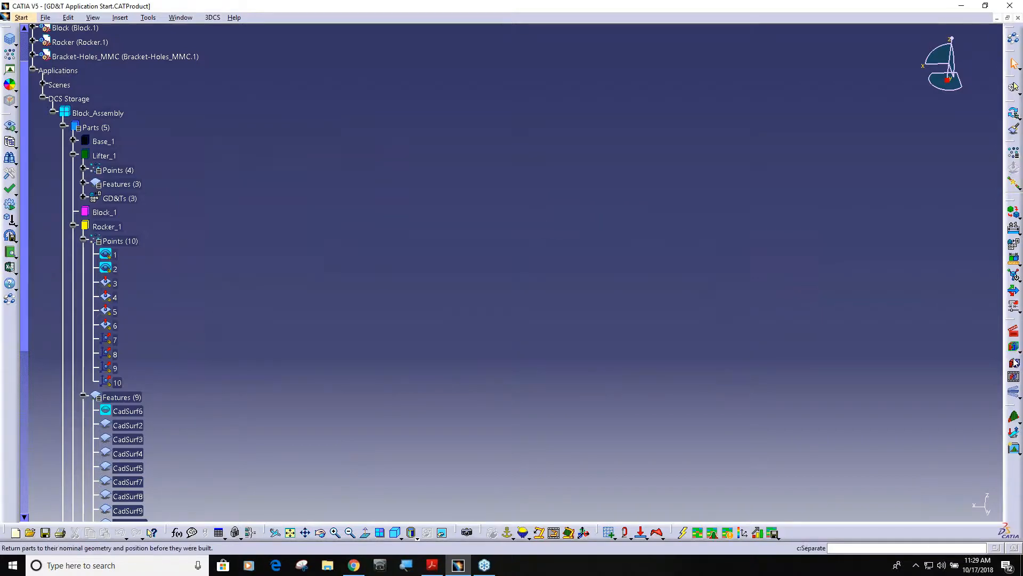
pyautogui.click(1014, 392)
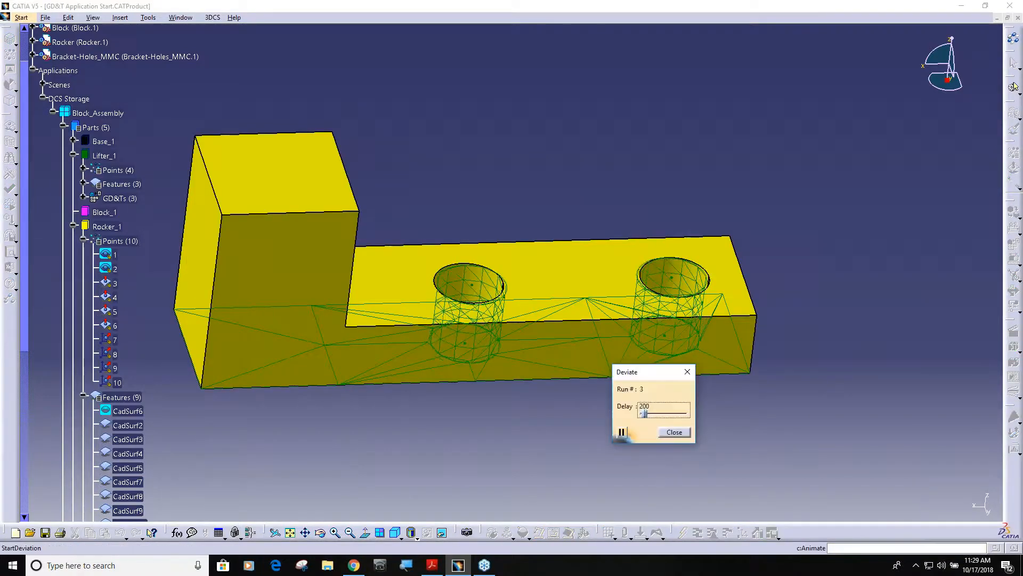
pyautogui.click(686, 434)
pyautogui.click(1013, 363)
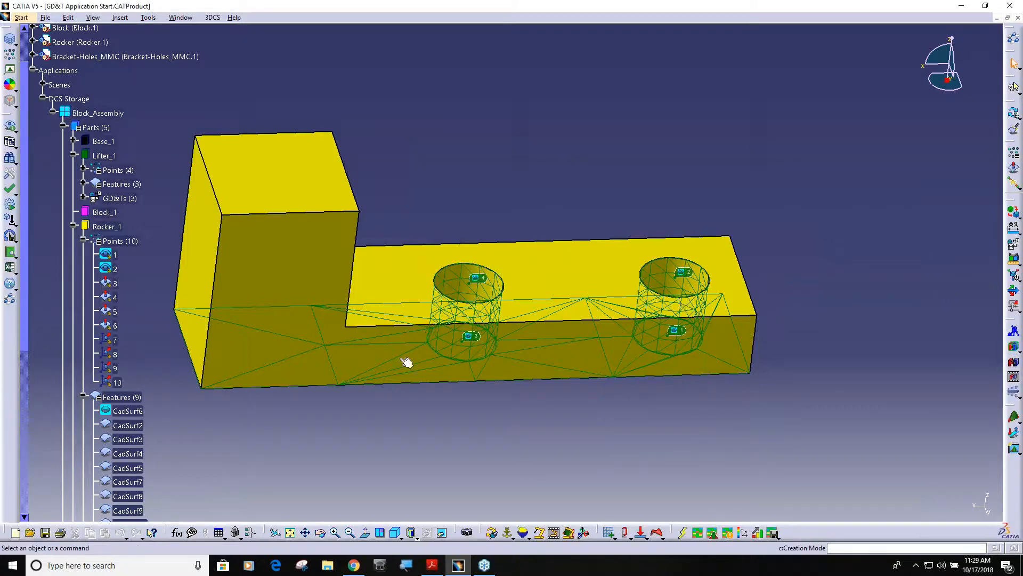
# Add a datum named B to Lifter_1 with both holes as its features, and close the GD&T list.
pyautogui.scroll(3, 222, 397)
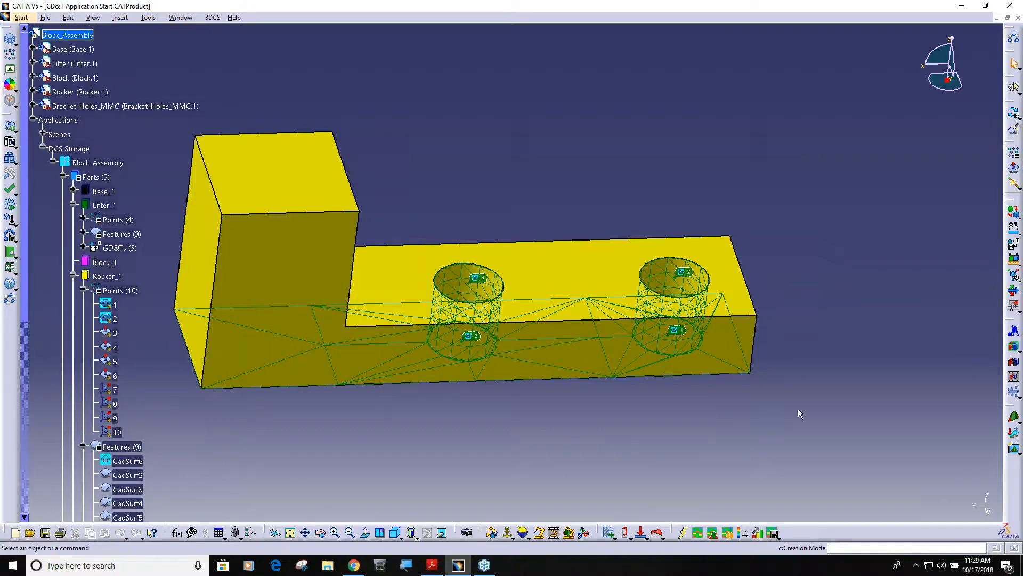
pyautogui.doubleClick(117, 249)
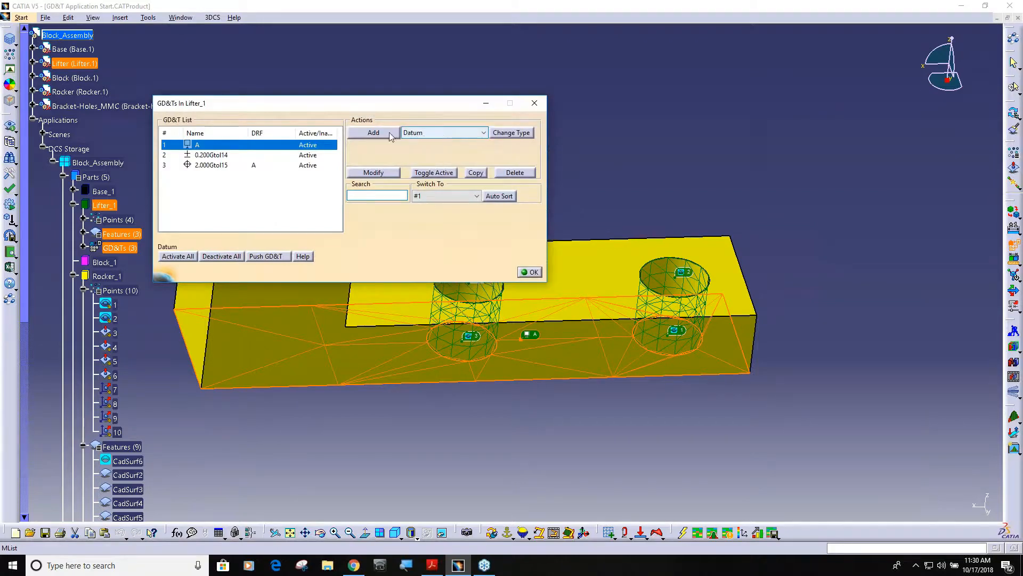
pyautogui.click(383, 135)
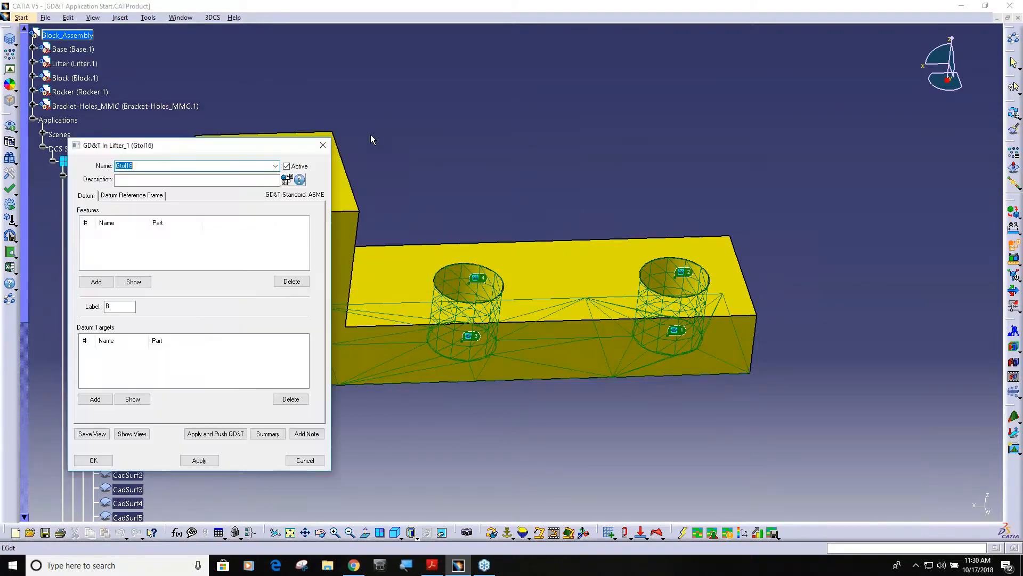
pyautogui.click(96, 282)
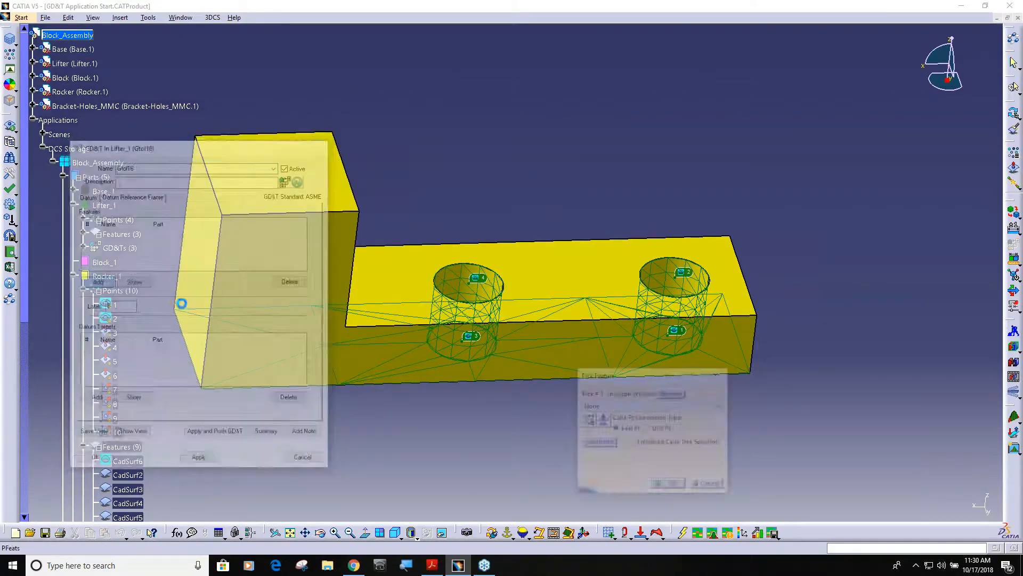
pyautogui.click(657, 279)
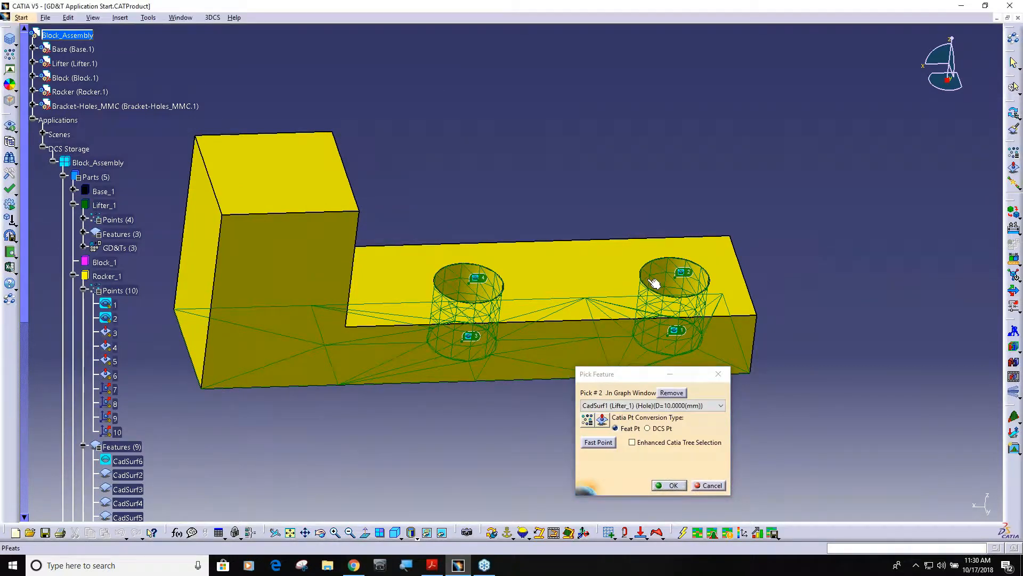
pyautogui.click(673, 486)
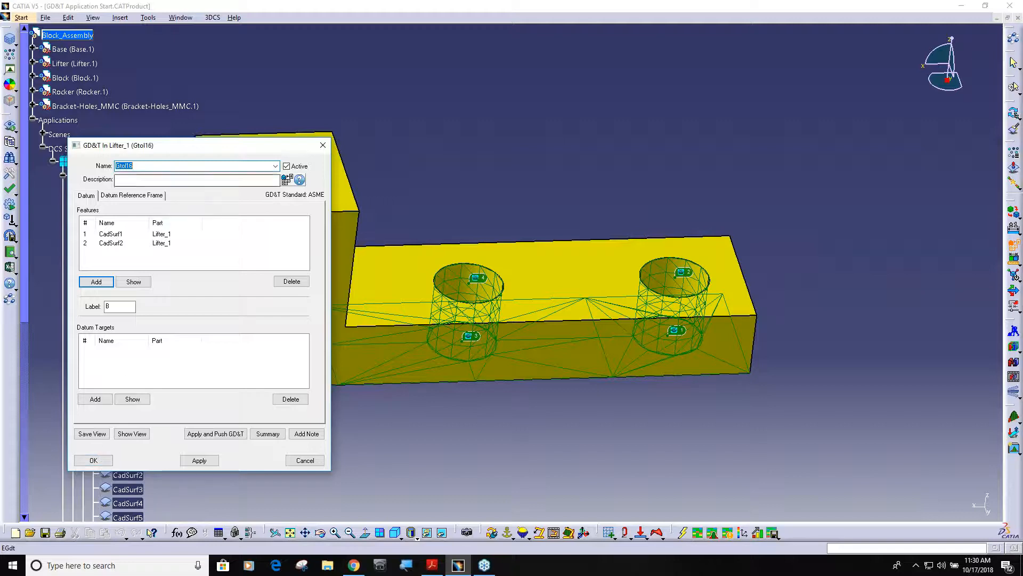
pyautogui.write('B')
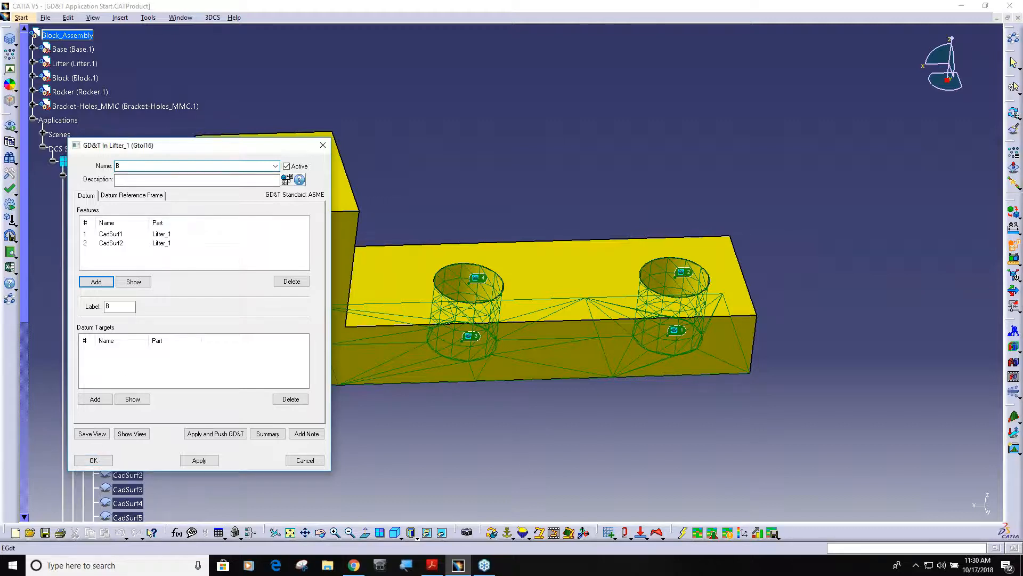
pyautogui.click(93, 460)
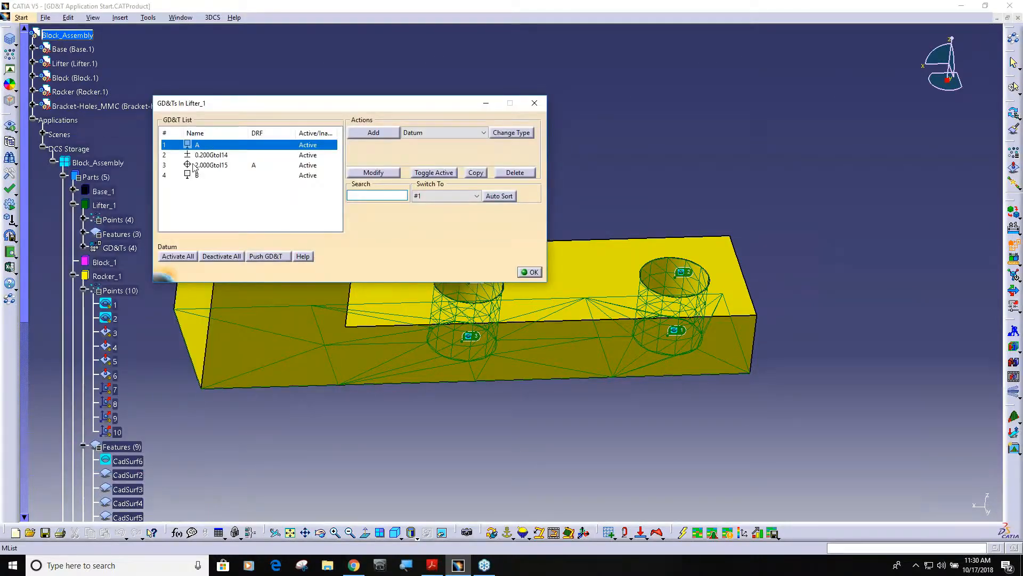
pyautogui.click(530, 272)
# Inspect the lifter's hole pattern, run the Deviate animation to examine how both holes vary, and close it.
pyautogui.keyDown('ctrl'); pyautogui.moveTo(536, 370); pyautogui.dragTo(545, 413, button='middle'); pyautogui.keyUp('ctrl')
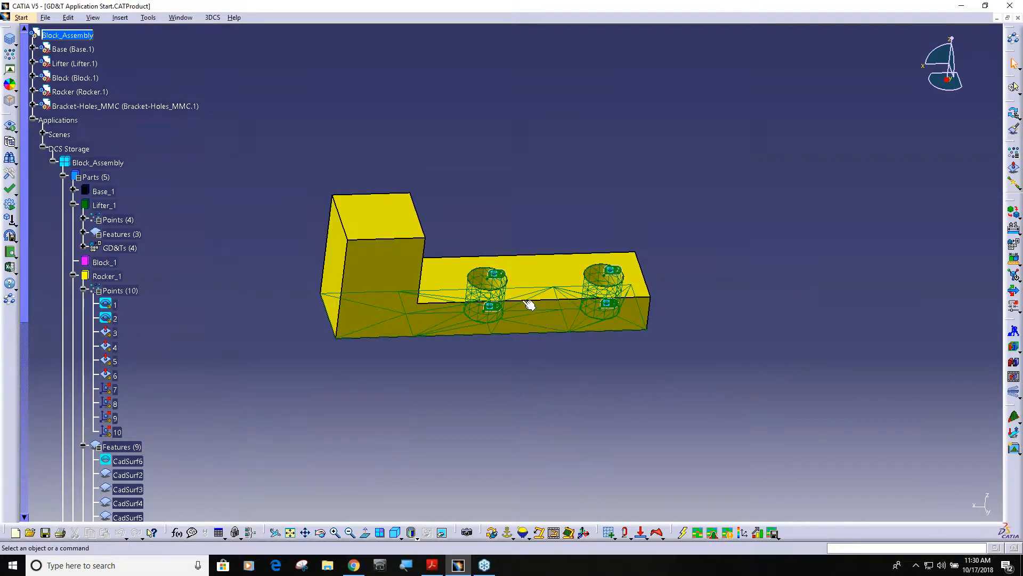
pyautogui.keyDown('ctrl'); pyautogui.moveTo(526, 303); pyautogui.dragTo(537, 406, button='middle'); pyautogui.keyUp('ctrl')
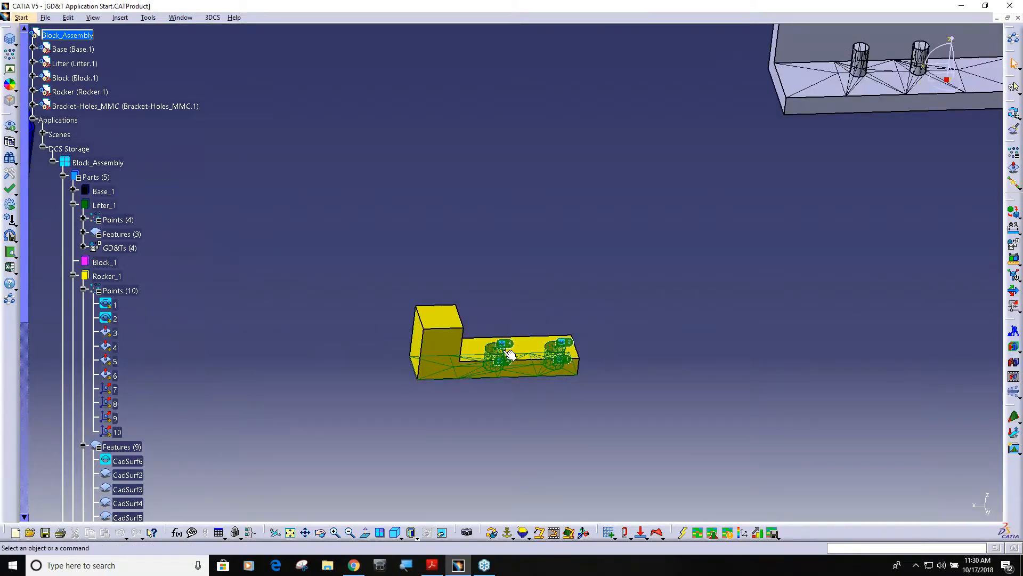
pyautogui.moveTo(530, 398); pyautogui.dragTo(565, 262, button='middle')
pyautogui.moveTo(529, 362); pyautogui.dragTo(529, 361, button='middle')
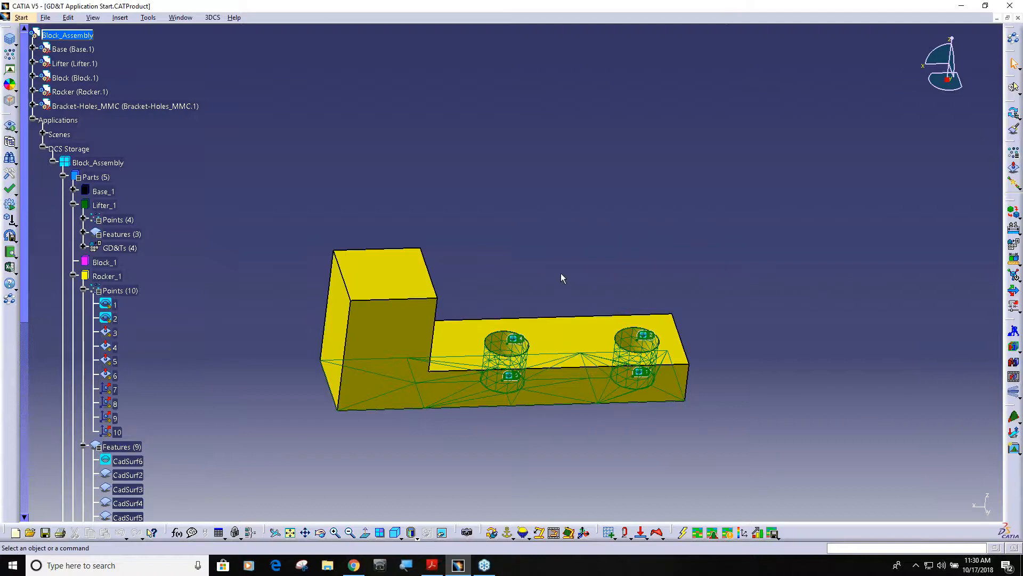
pyautogui.moveTo(561, 302); pyautogui.dragTo(601, 398, button='middle')
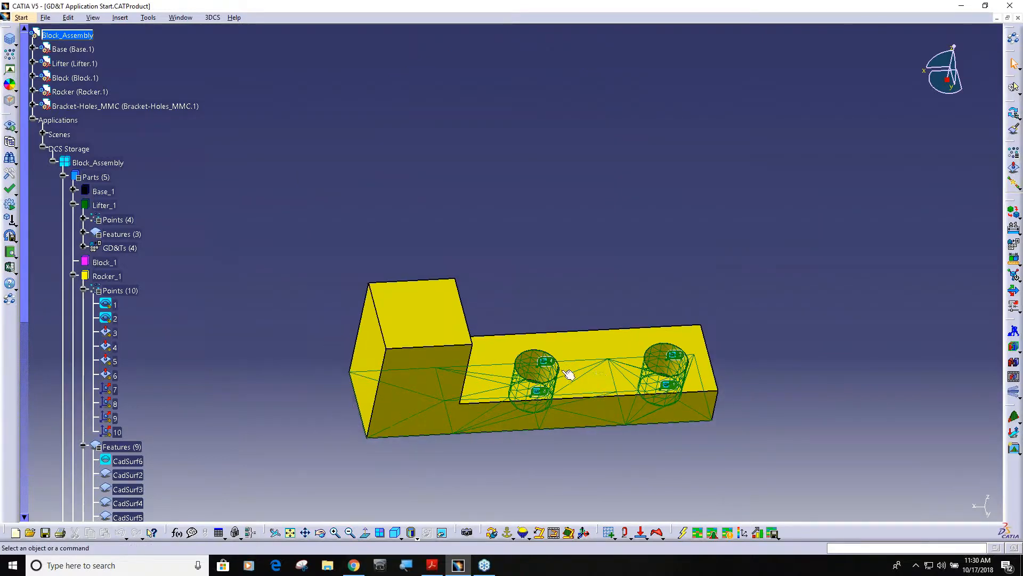
pyautogui.moveTo(559, 341); pyautogui.dragTo(551, 398, button='middle')
pyautogui.moveTo(583, 356); pyautogui.dragTo(591, 285, button='middle')
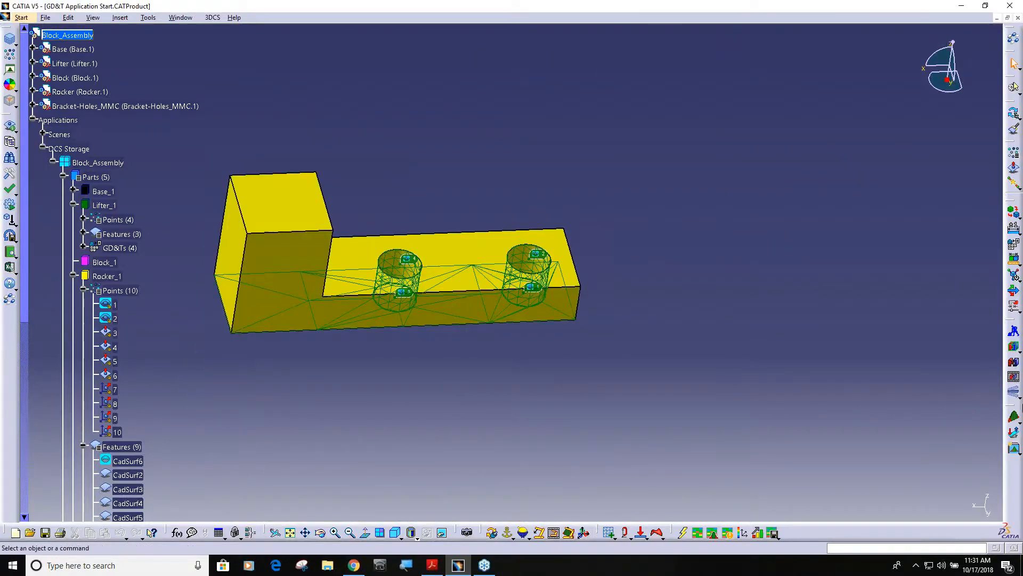
pyautogui.click(1012, 358)
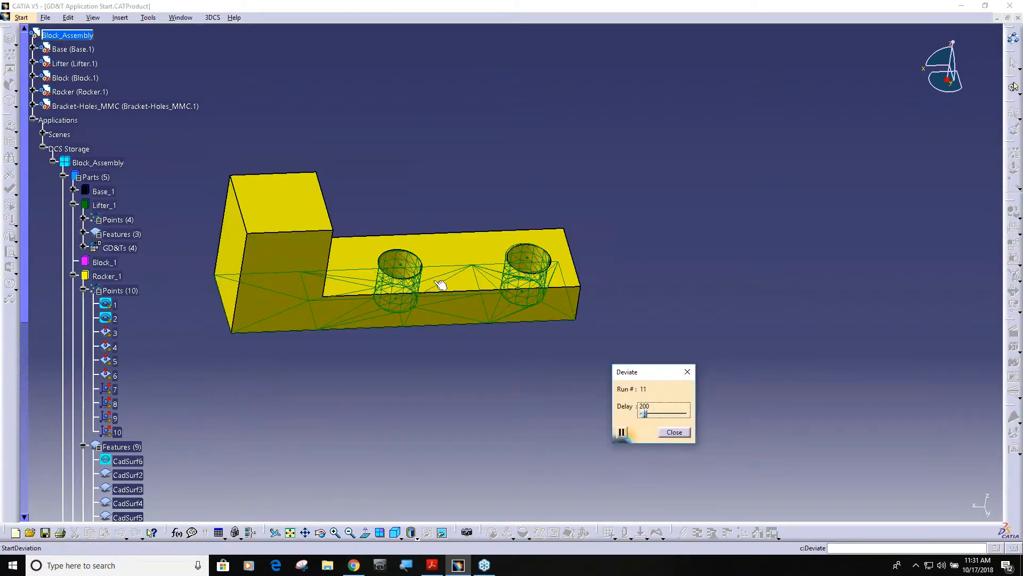
pyautogui.click(674, 432)
# Expand Moves and examine which features of the lifter and base Move1 joins.
pyautogui.moveTo(610, 314); pyautogui.dragTo(639, 414, button='middle')
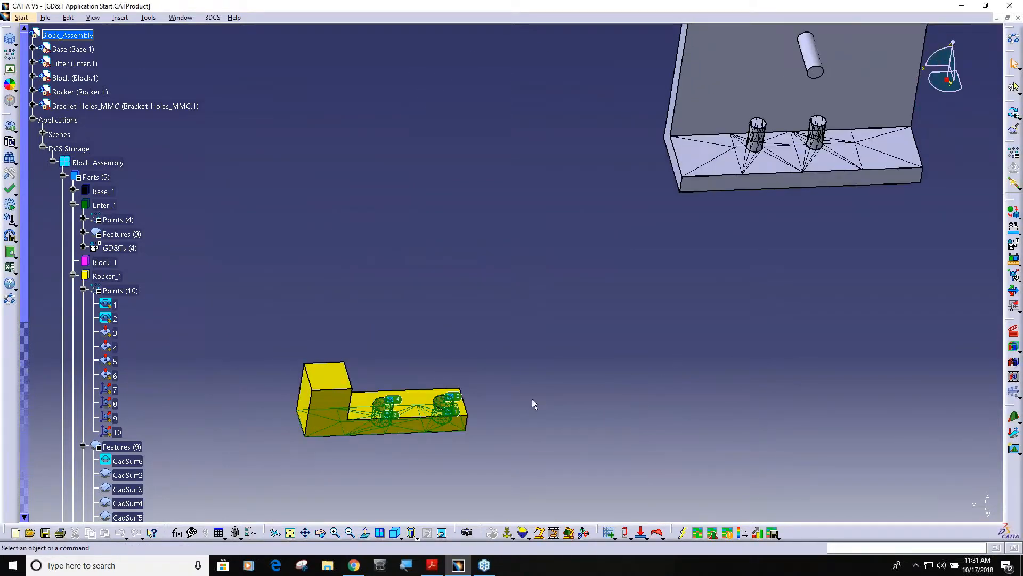
pyautogui.scroll(-7, 230, 380)
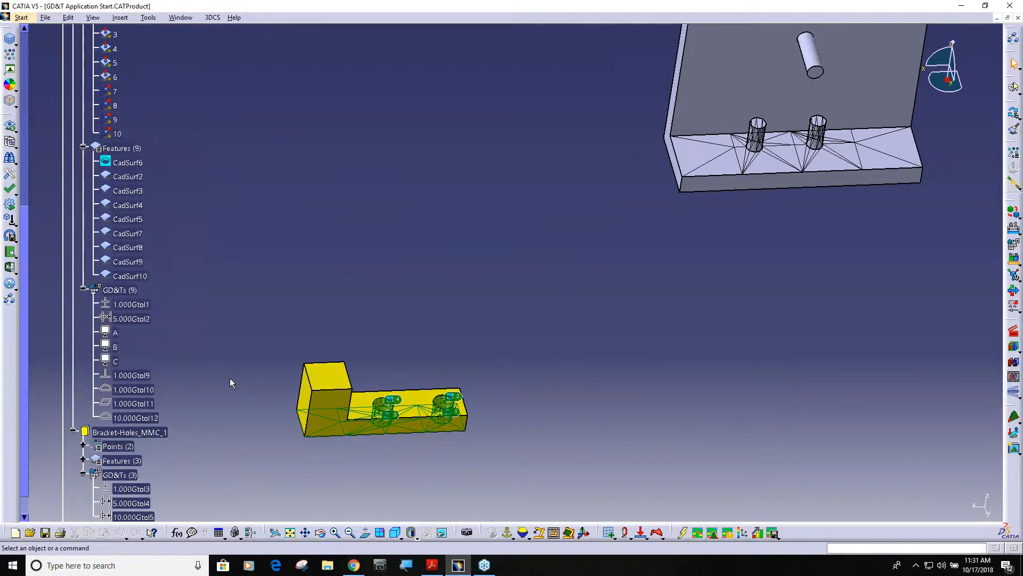
pyautogui.scroll(-4, 230, 378)
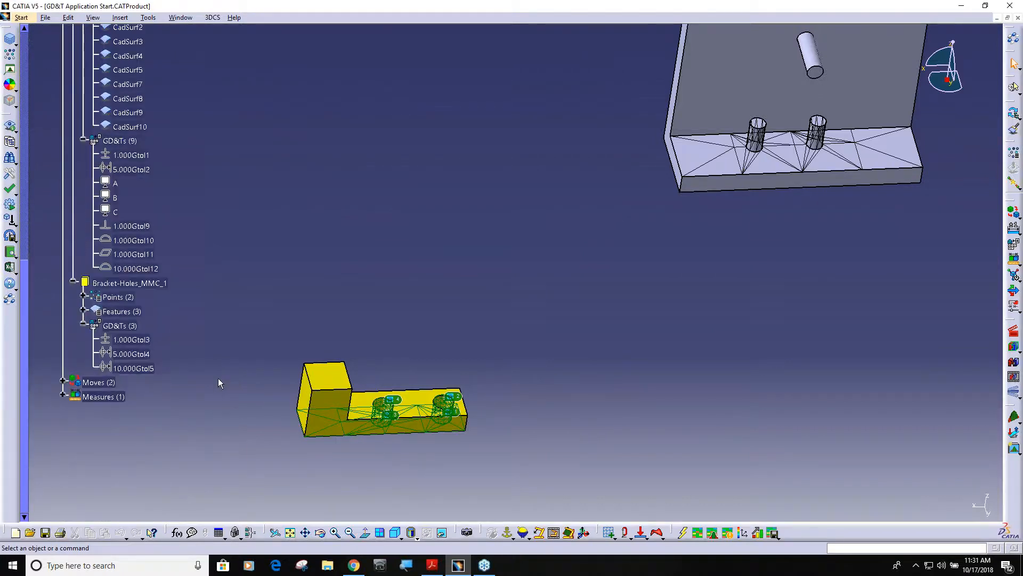
pyautogui.click(62, 382)
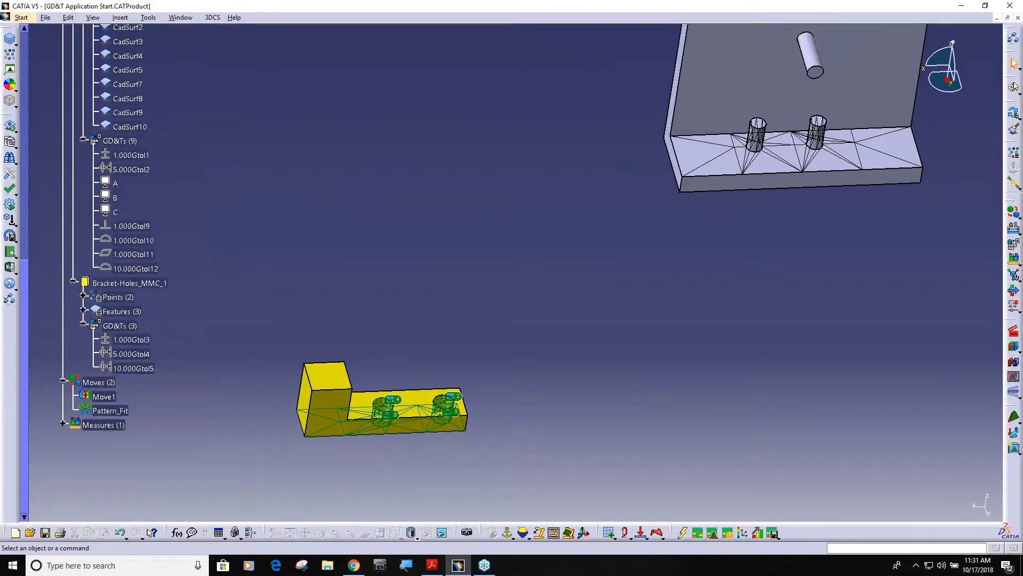
pyautogui.click(102, 397)
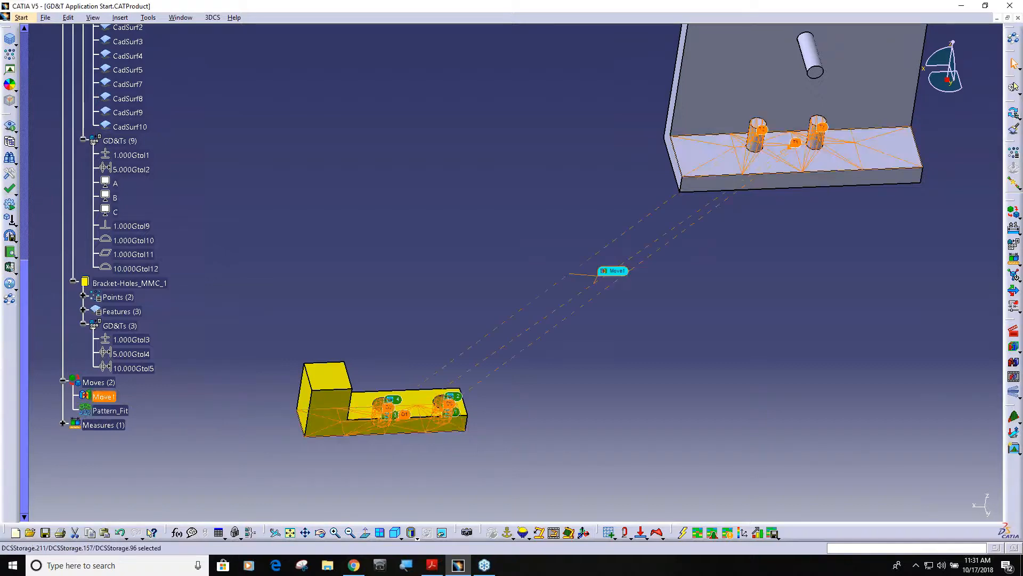
pyautogui.moveTo(398, 449); pyautogui.dragTo(569, 304, button='middle')
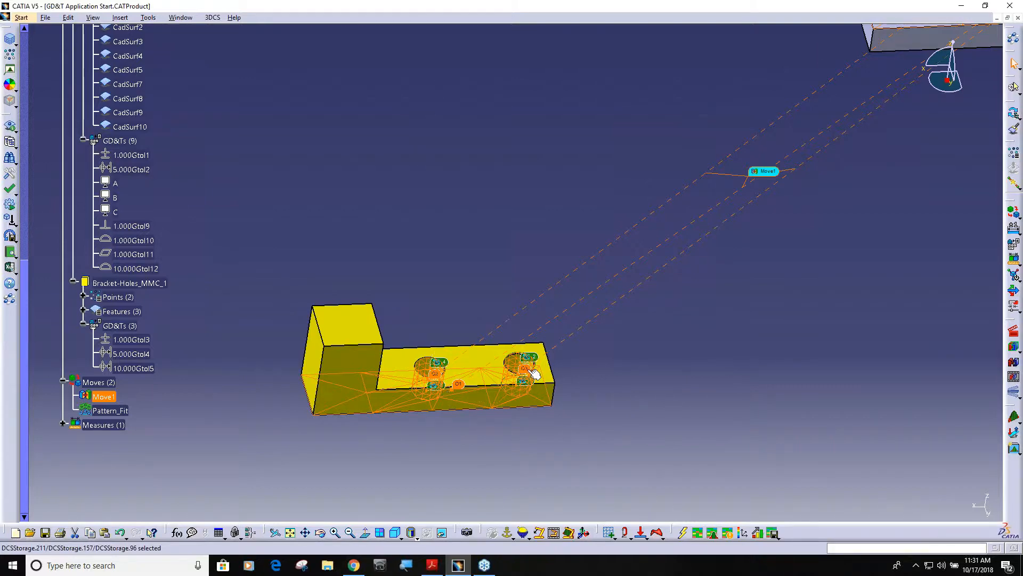
pyautogui.moveTo(532, 372); pyautogui.dragTo(530, 415, button='middle')
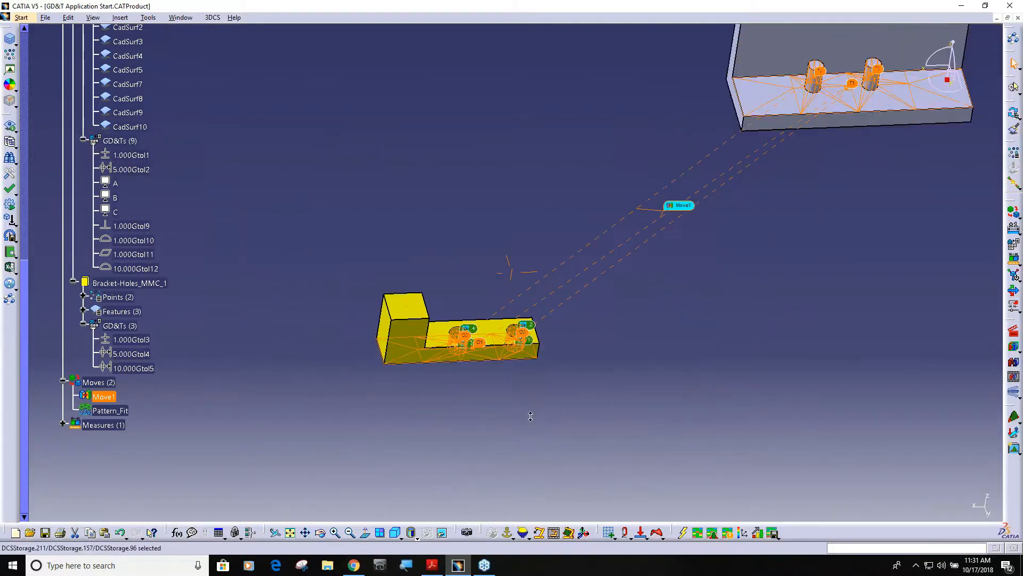
# Expand Measures to examine the features used by Pin_Clearance, and compare them with those of Move1.
pyautogui.click(62, 424)
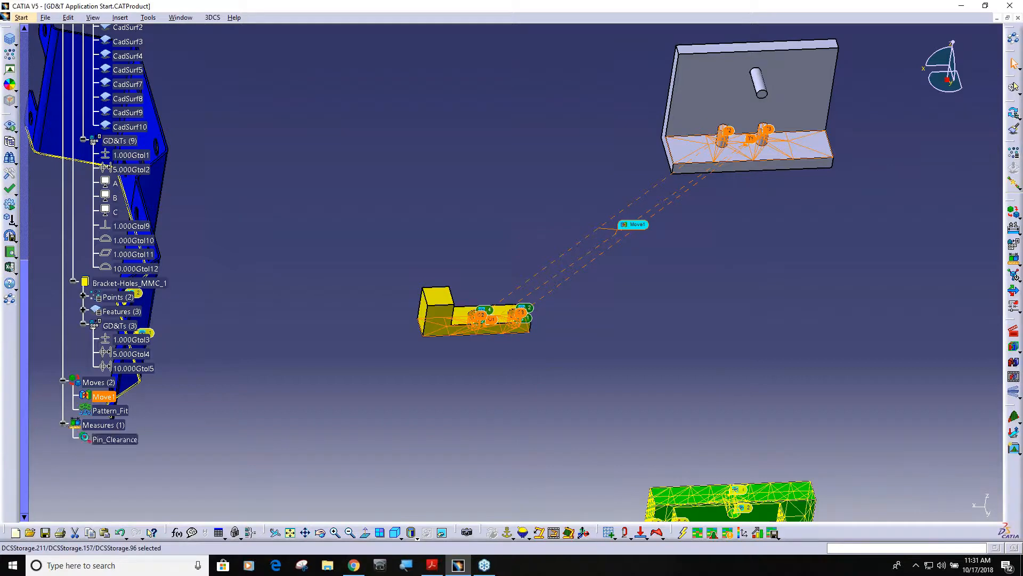
pyautogui.click(116, 440)
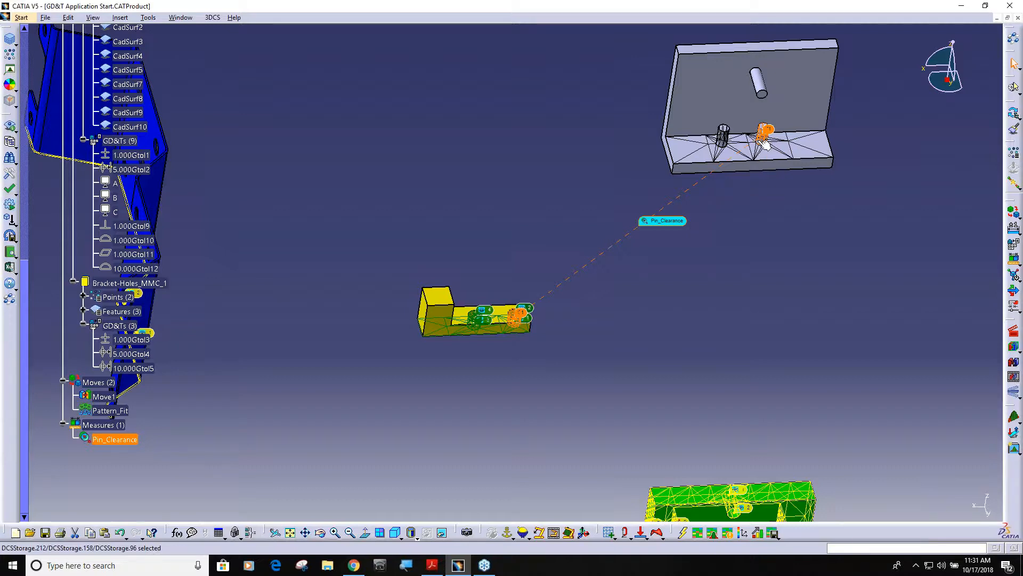
pyautogui.click(102, 397)
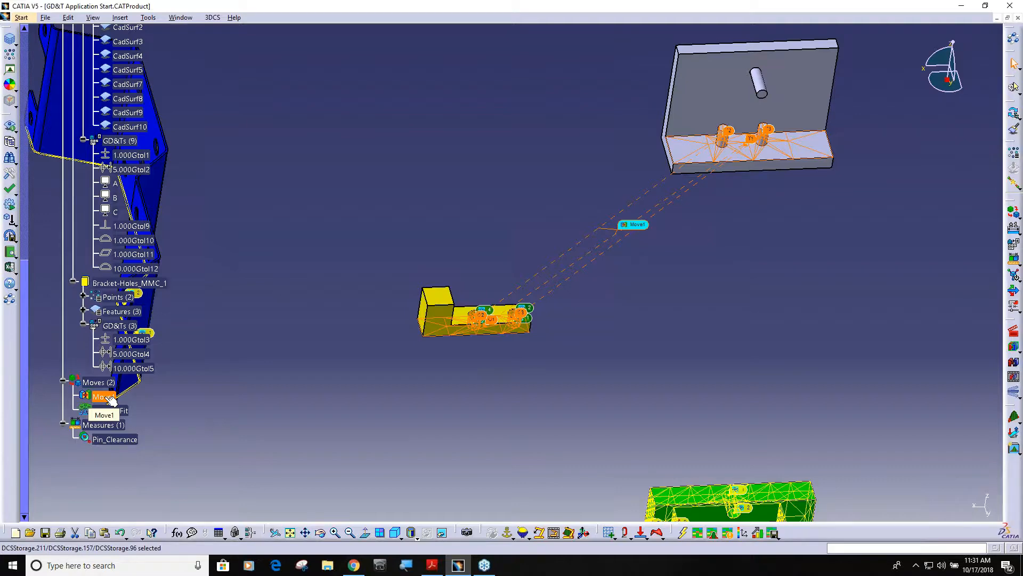
# Build the assembly to place the lifter onto the base's pins.
pyautogui.moveTo(537, 451); pyautogui.dragTo(505, 346, button='middle')
pyautogui.moveTo(585, 352); pyautogui.dragTo(503, 432, button='middle')
pyautogui.click(1013, 346)
pyautogui.moveTo(766, 376); pyautogui.dragTo(688, 441, button='middle')
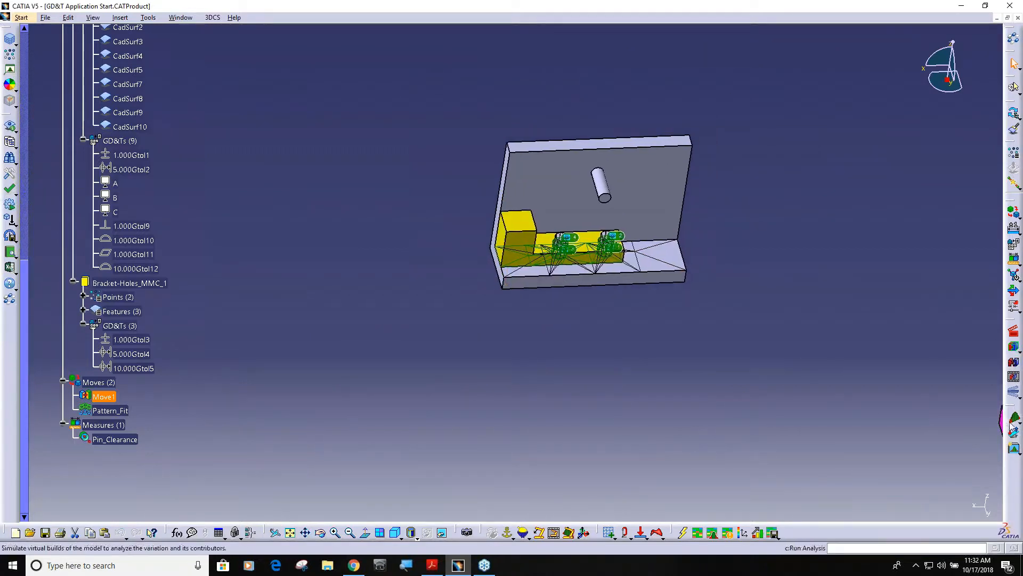
# Run the Monte Carlo and HLM sensitivity analysis with 2000 runs, overwriting the stored results, and hide the Pin_Clearance result box in the model view.
pyautogui.click(1015, 418)
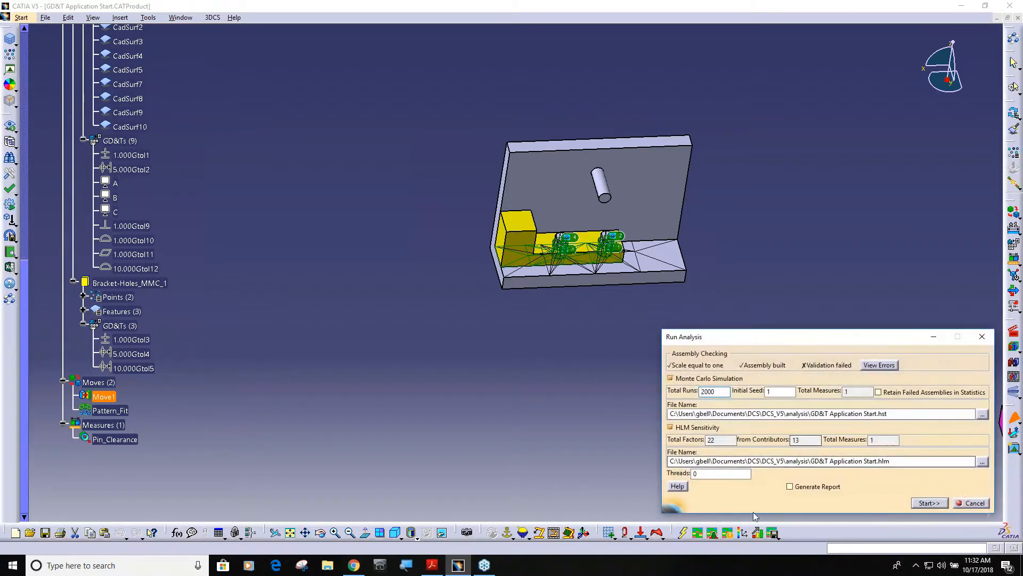
pyautogui.click(914, 503)
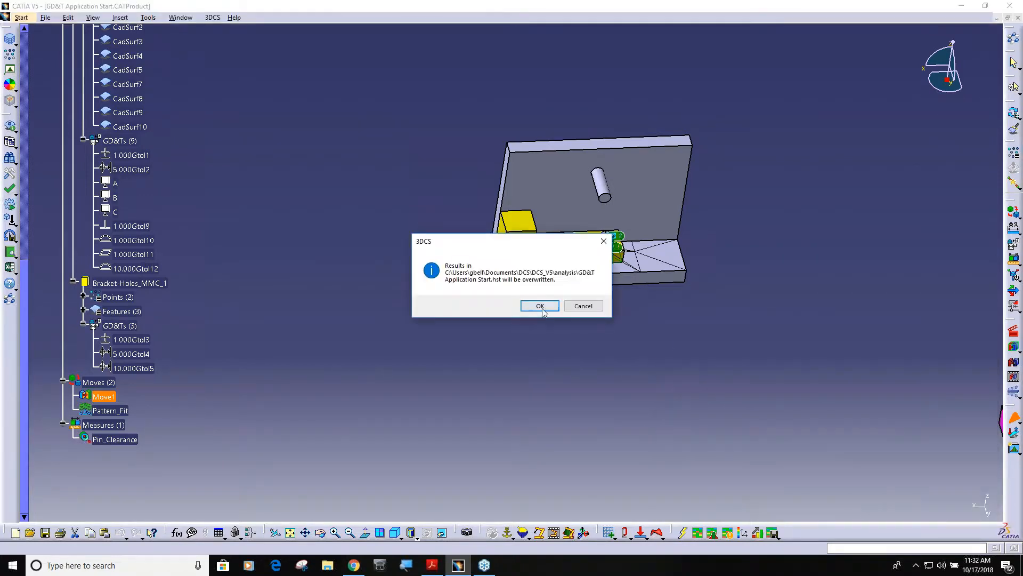
pyautogui.press('Return')
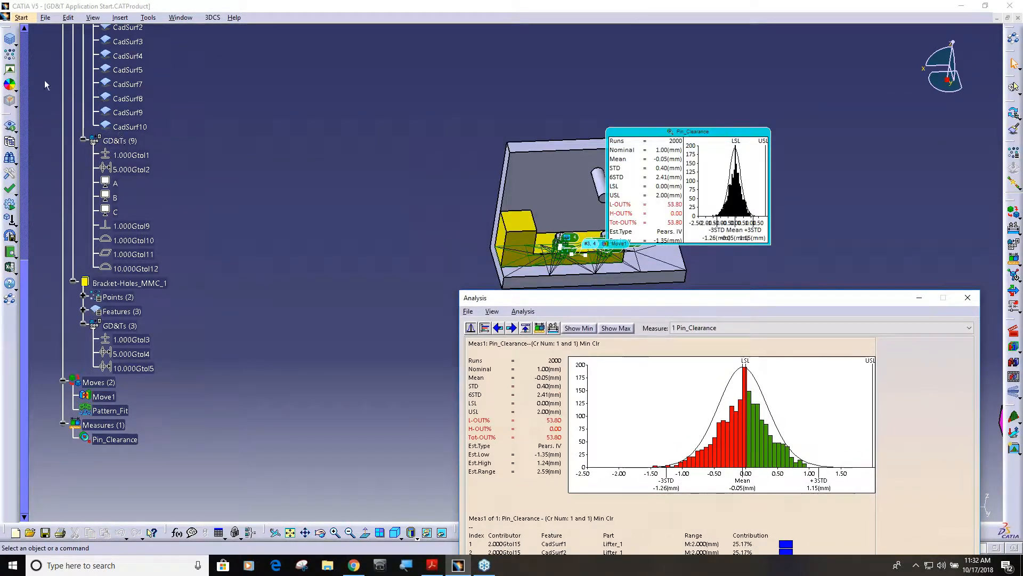
pyautogui.click(10, 70)
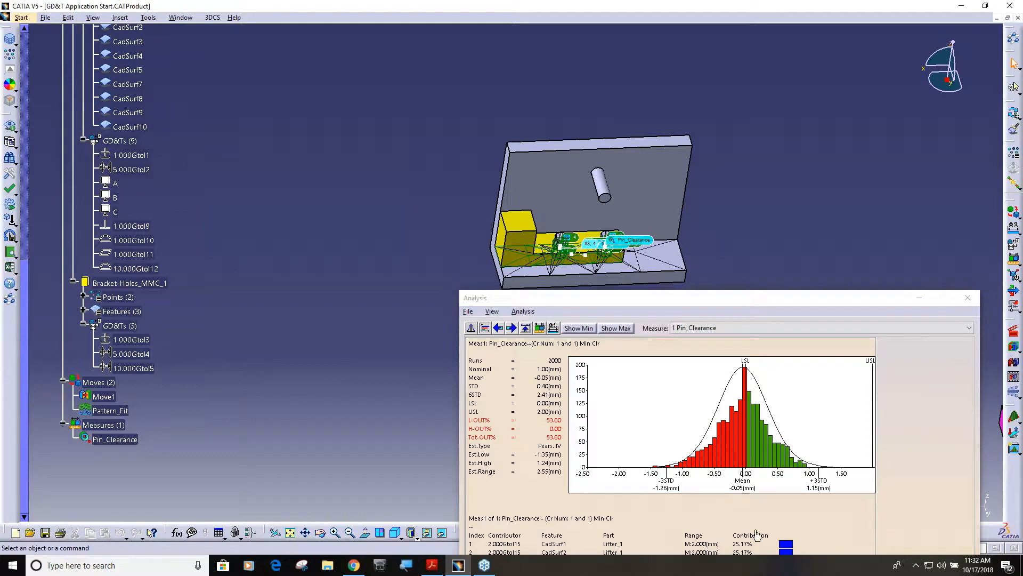
# Close the first analysis results and activate the Pattern_Fit move.
pyautogui.moveTo(871, 298); pyautogui.dragTo(805, 323)
pyautogui.click(905, 324)
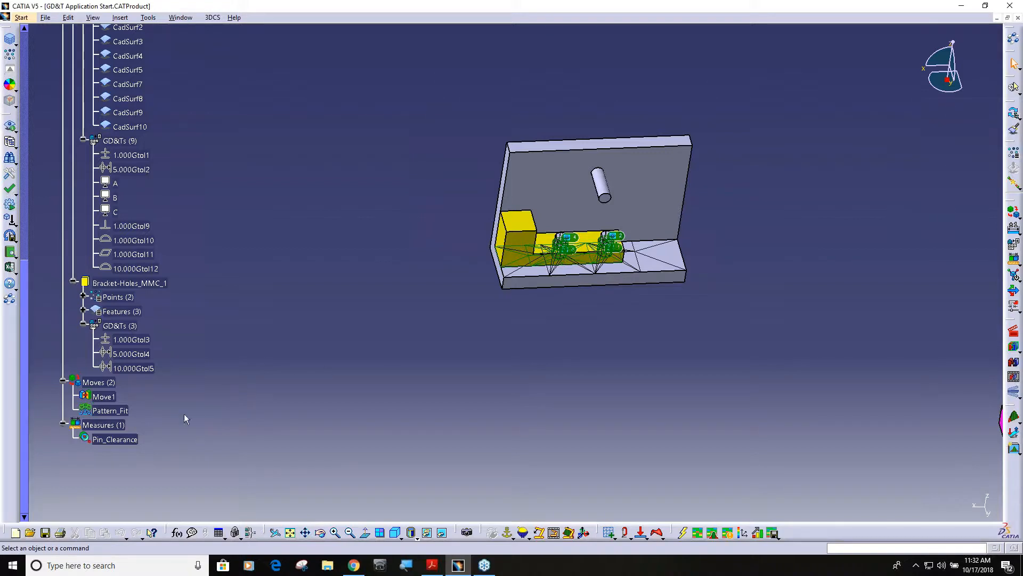
pyautogui.click(112, 410)
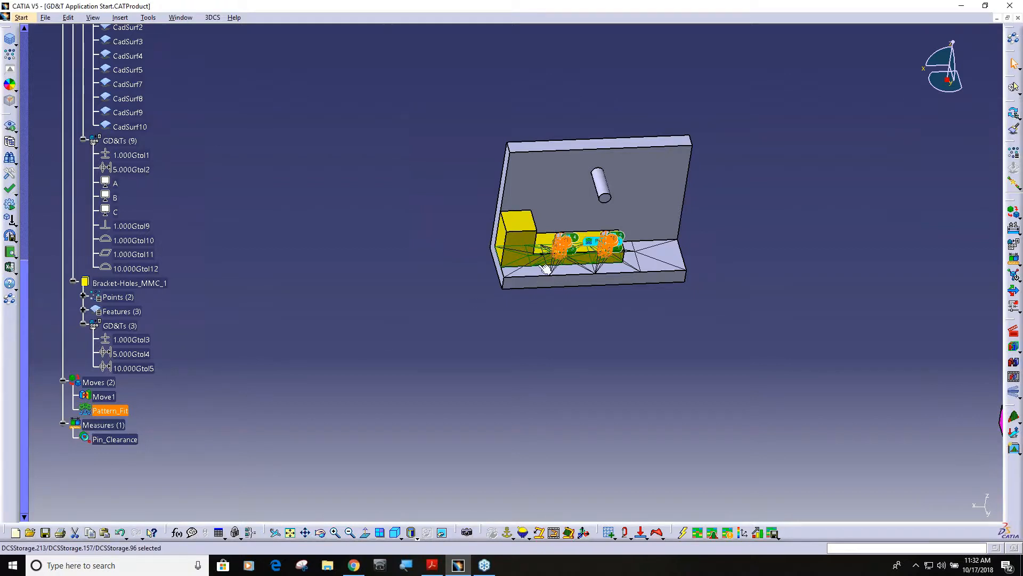
pyautogui.rightClick(111, 415)
pyautogui.click(145, 231)
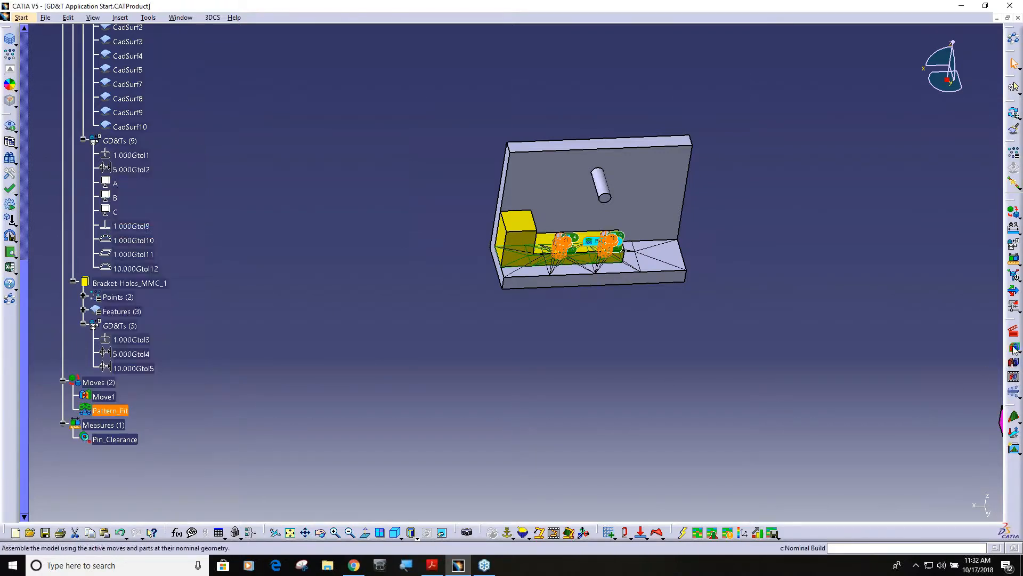
# Rerun the Monte Carlo and HLM sensitivity analysis, overwriting the stored results, and review the Pin_Clearance histogram and contributors.
pyautogui.click(1014, 419)
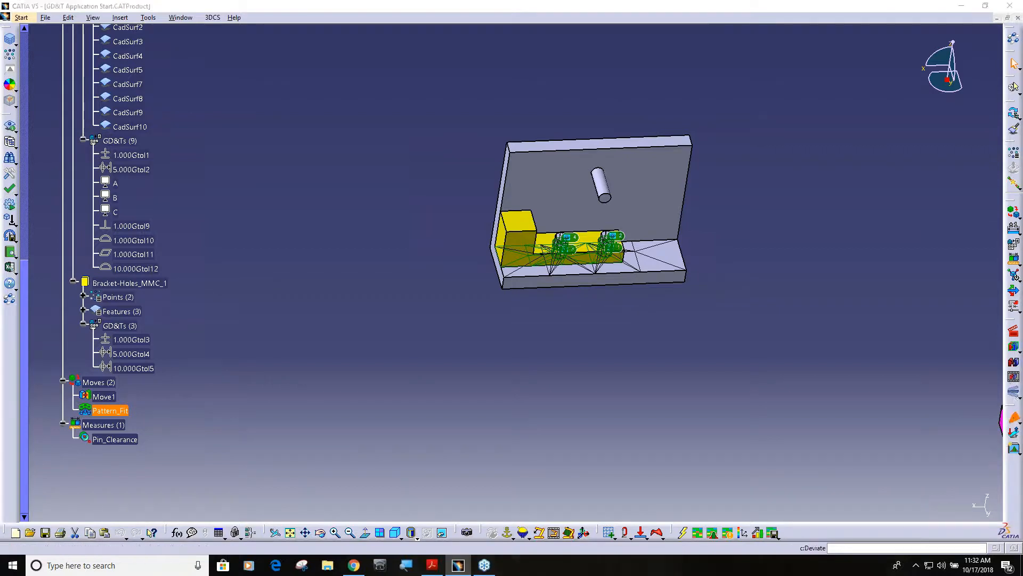
pyautogui.click(930, 502)
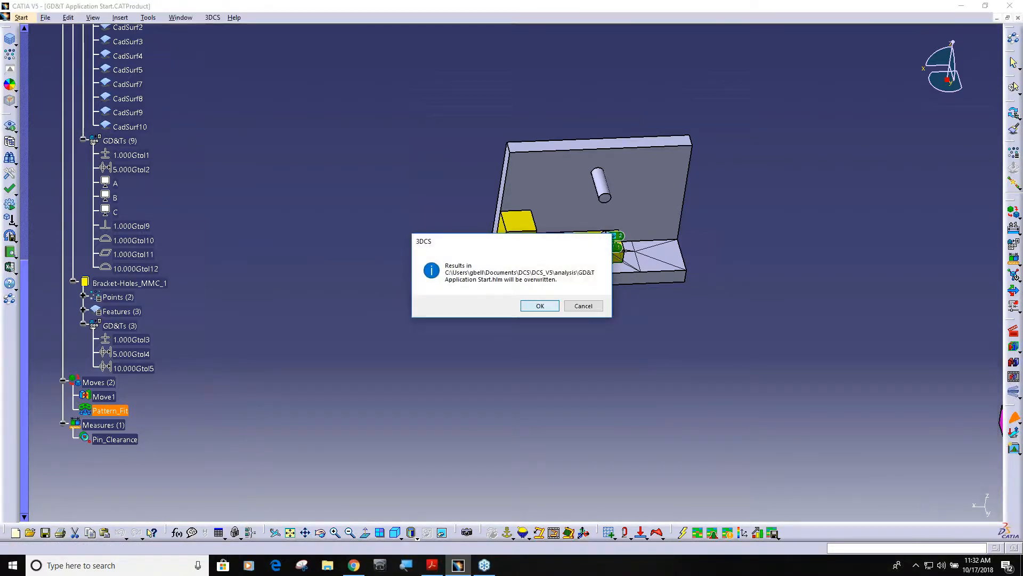
pyautogui.press('Return')
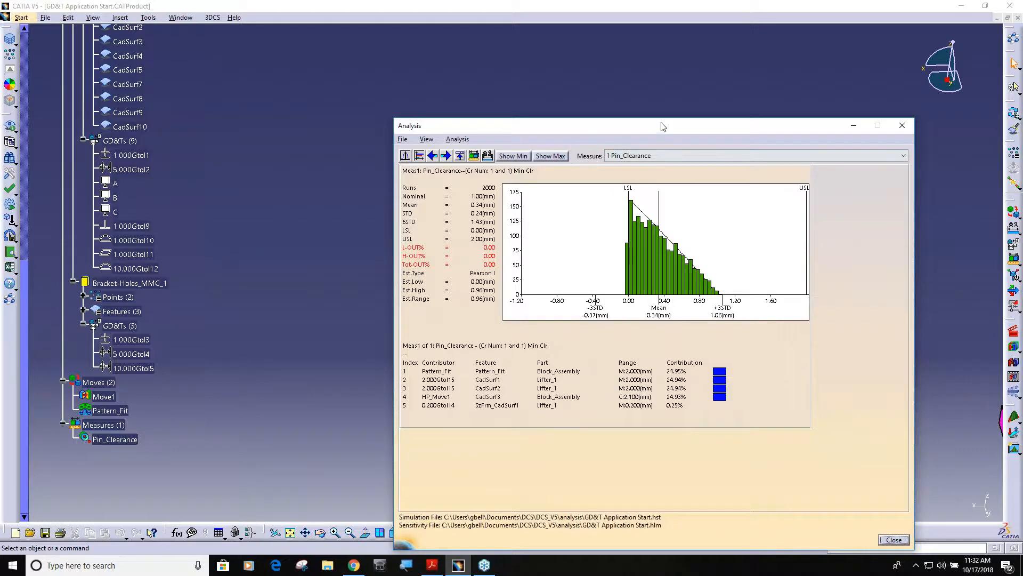
pyautogui.moveTo(661, 126); pyautogui.dragTo(451, 293)
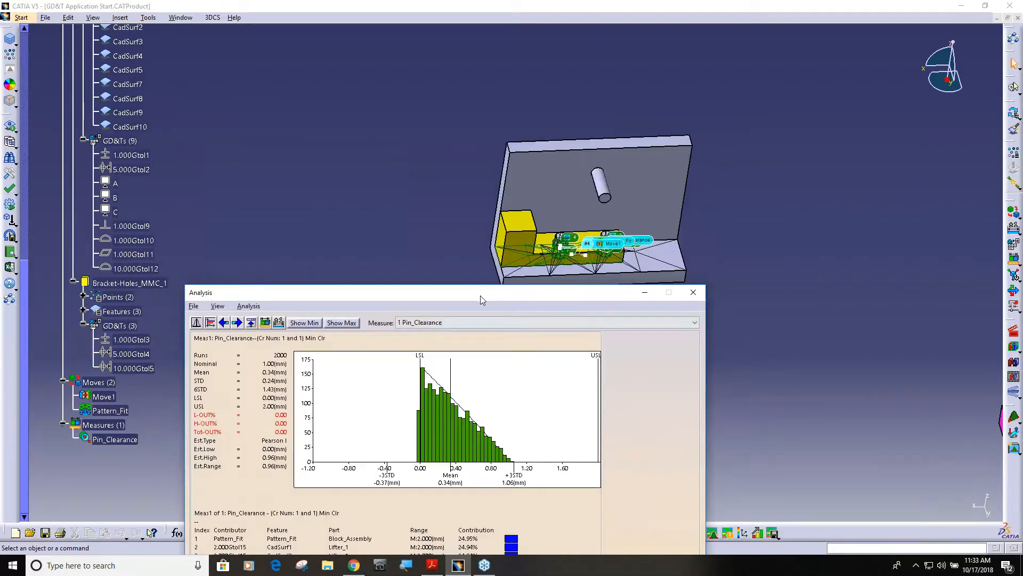
pyautogui.moveTo(480, 295); pyautogui.dragTo(650, 88)
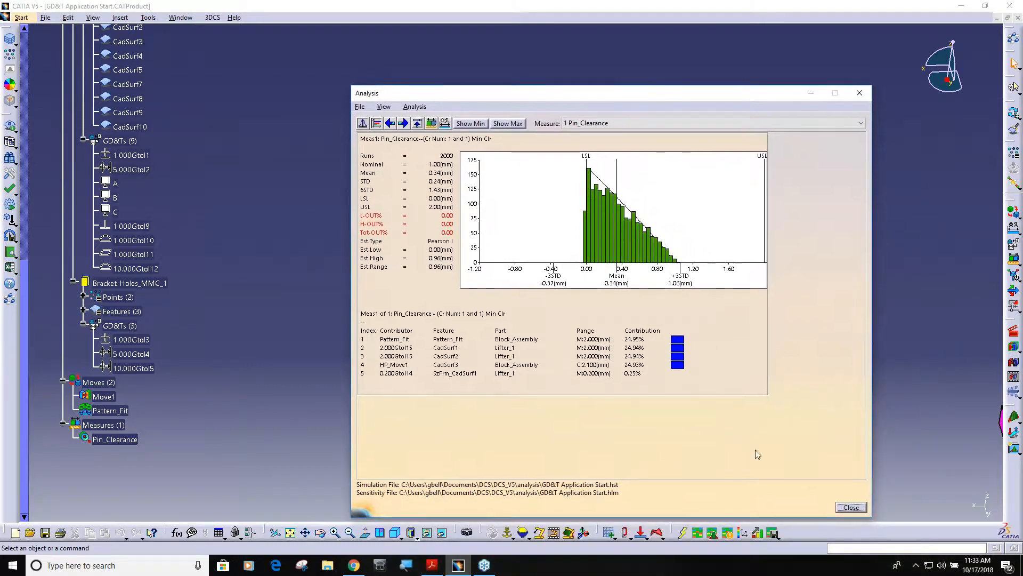
pyautogui.click(851, 506)
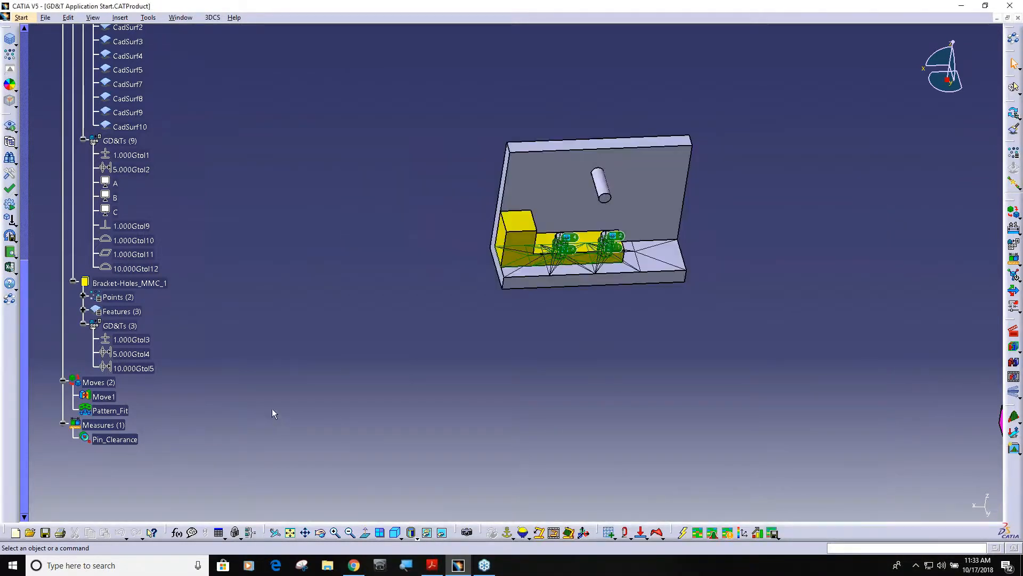
# Separate the assembly's parts and look through the points, features and GD&Ts listed under Block_Assembly.
pyautogui.click(1014, 363)
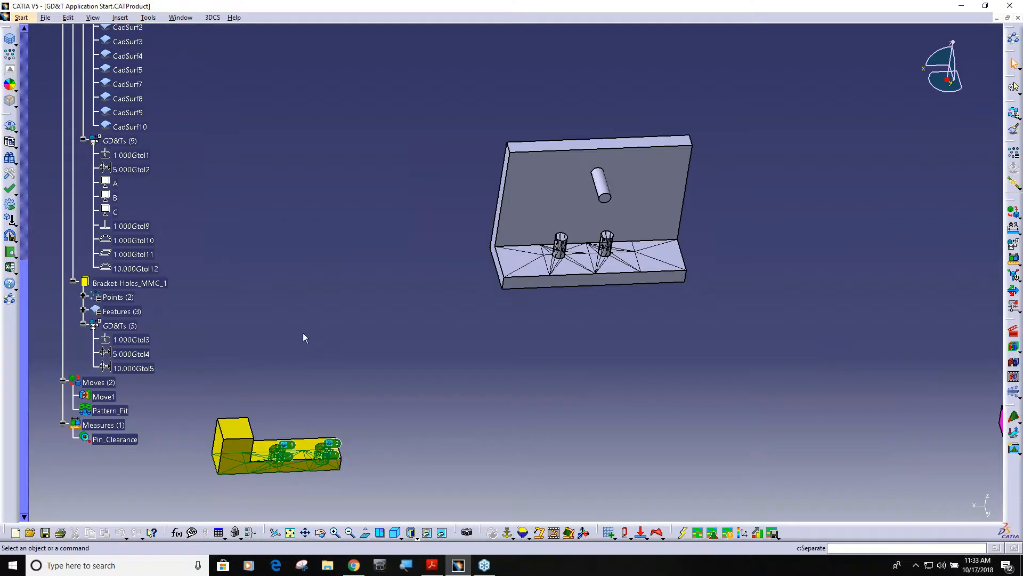
pyautogui.scroll(1, 188, 330)
pyautogui.scroll(1, 188, 331)
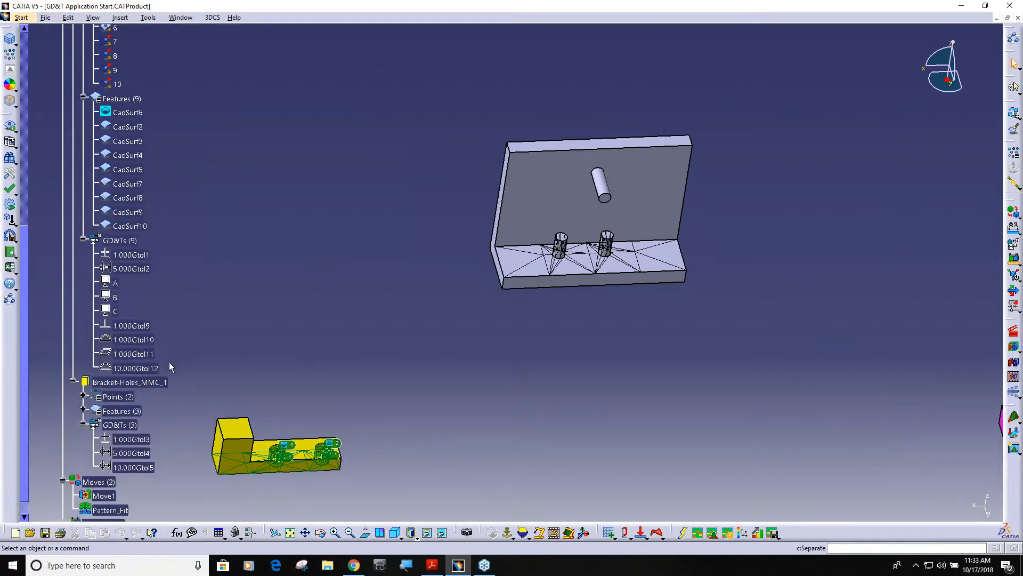
pyautogui.scroll(5, 169, 364)
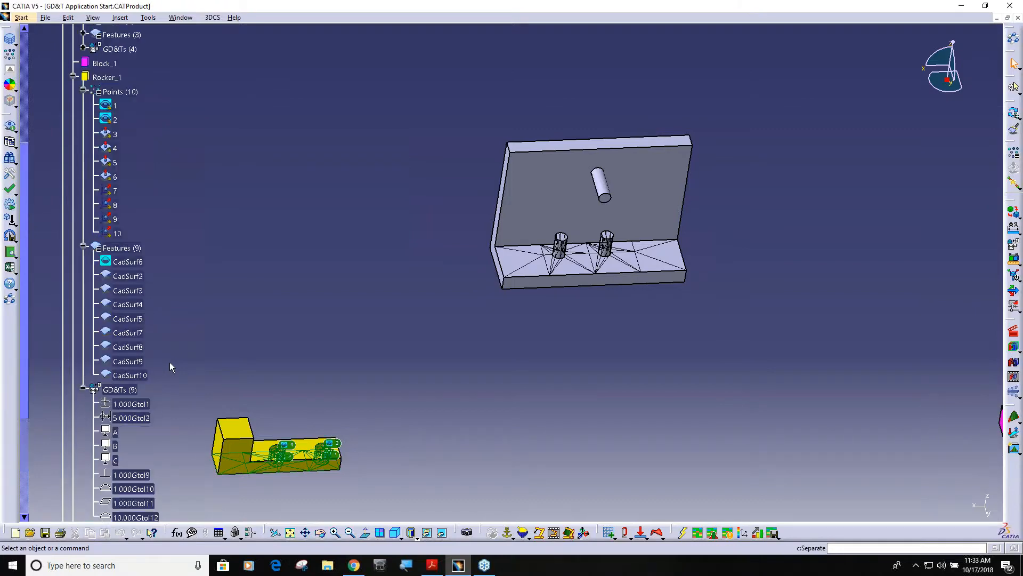
pyautogui.scroll(-1, 170, 363)
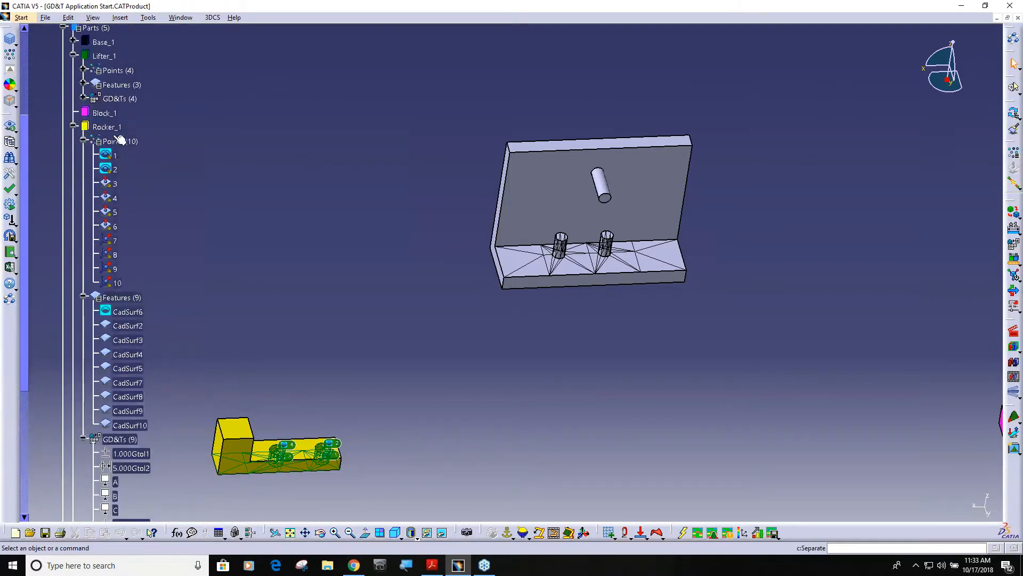
pyautogui.scroll(-2, 114, 462)
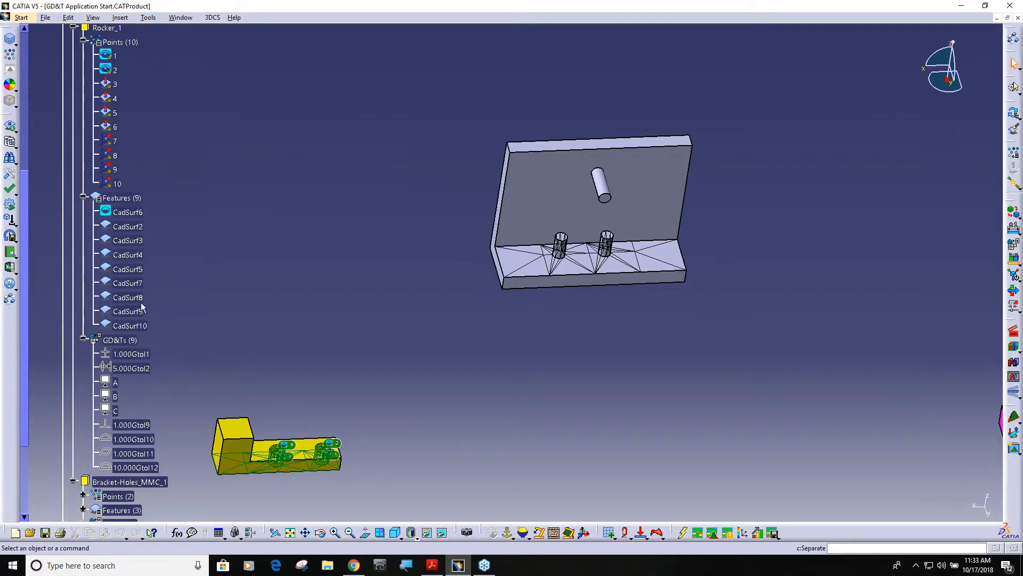
pyautogui.scroll(4, 145, 316)
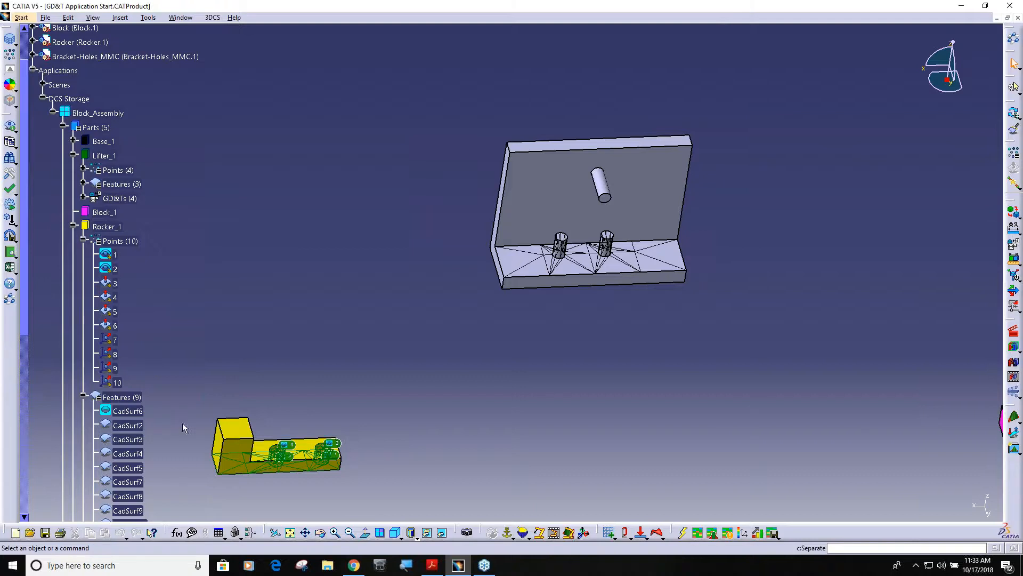
pyautogui.click(97, 113)
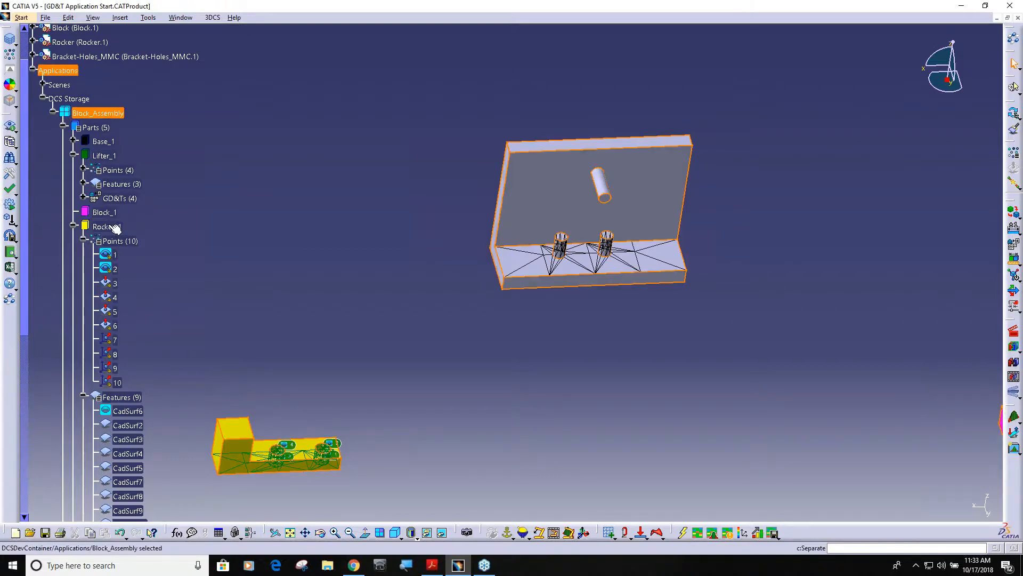
pyautogui.scroll(-1, 114, 248)
pyautogui.scroll(1, 115, 248)
pyautogui.scroll(-6, 103, 243)
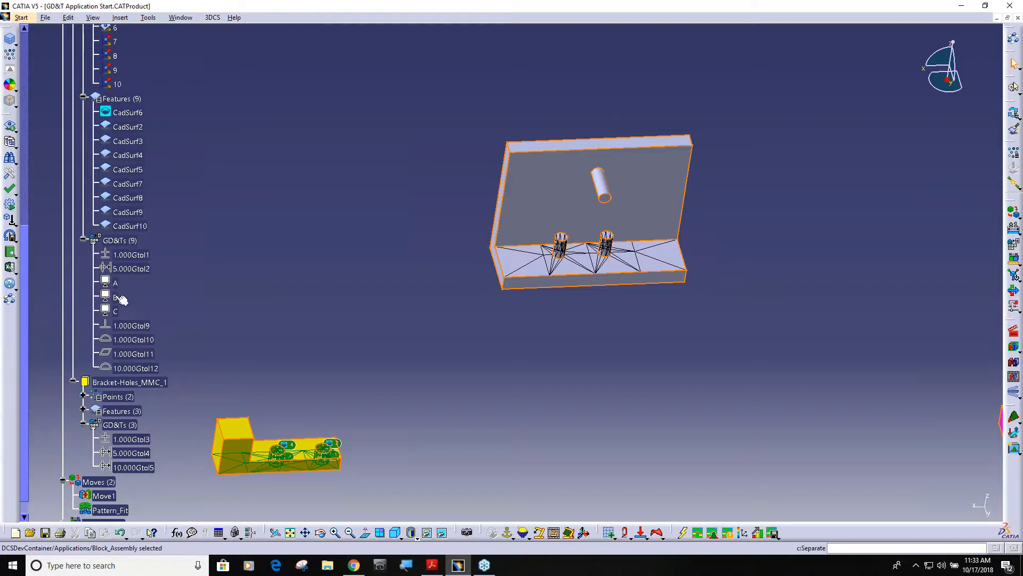
pyautogui.scroll(4, 121, 292)
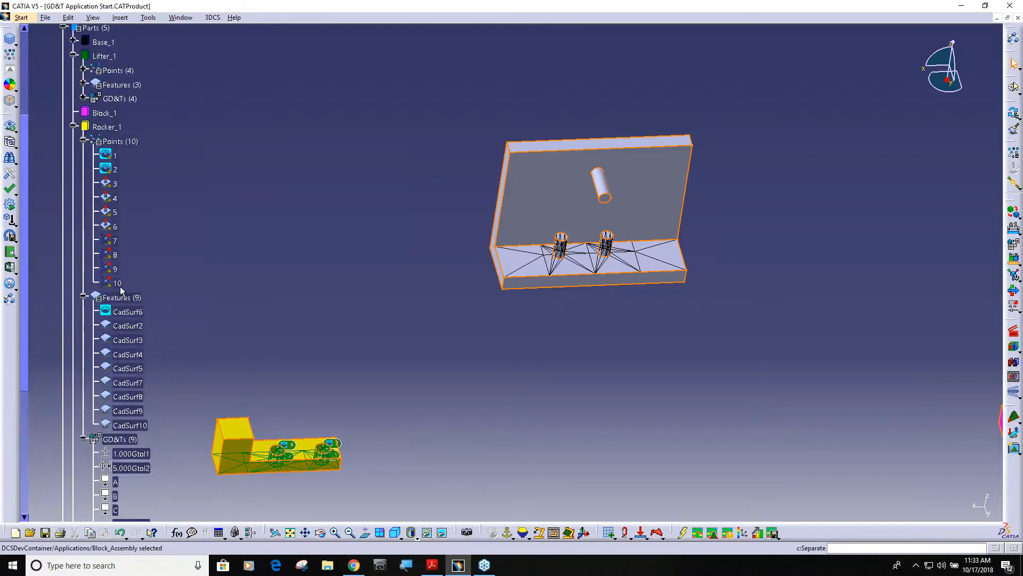
pyautogui.scroll(1, 122, 291)
# Expand Lifter_1's GD&Ts and examine the features and tolerance frames of Gtol15, leaving without changes.
pyautogui.click(84, 148)
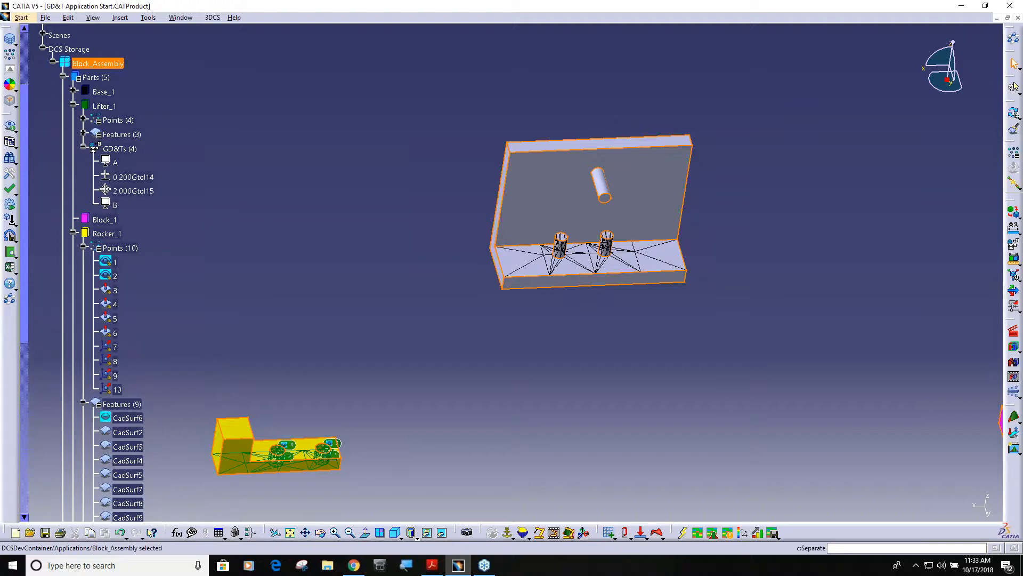
pyautogui.click(135, 191)
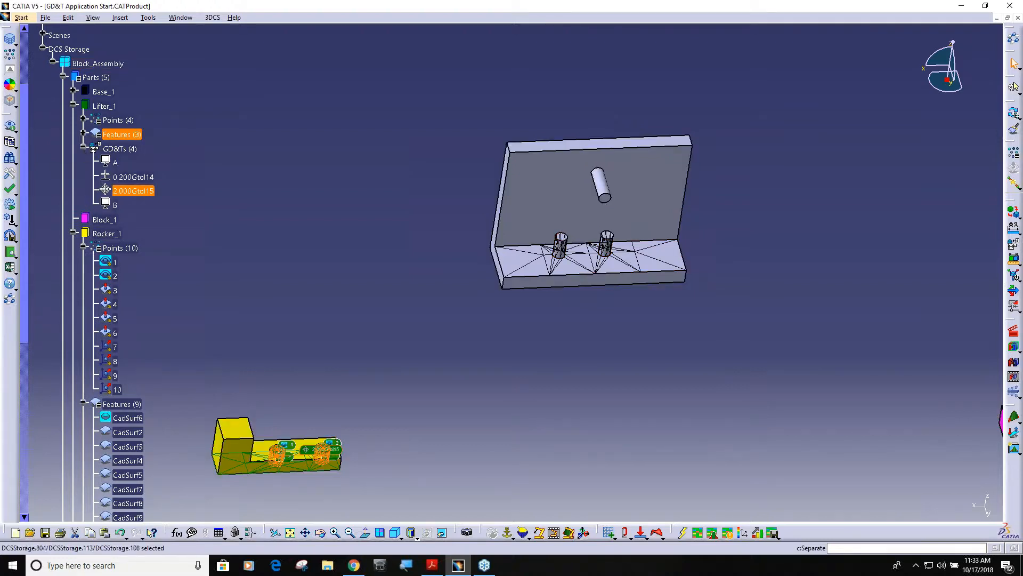
pyautogui.doubleClick(134, 191)
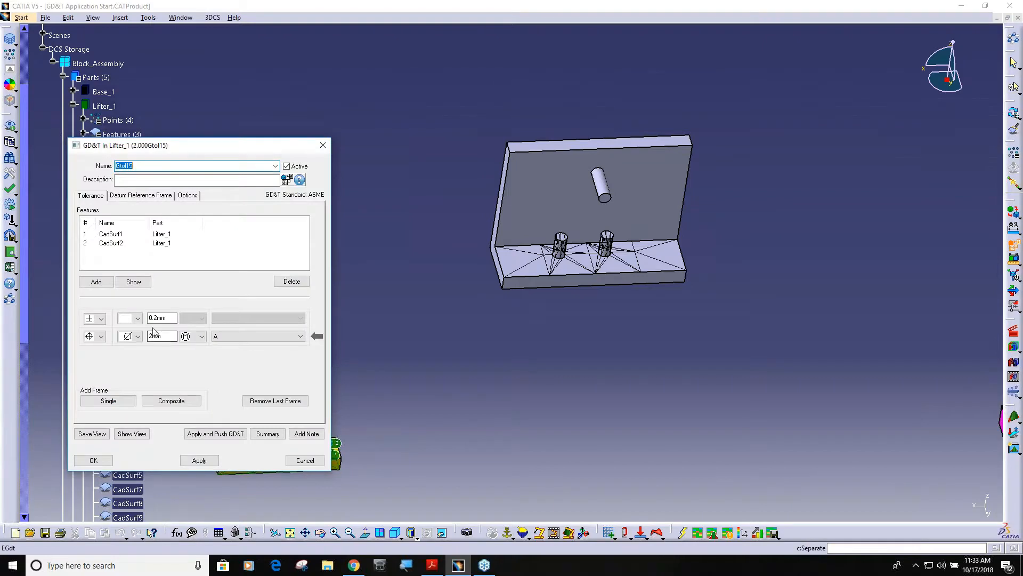
pyautogui.moveTo(273, 149); pyautogui.dragTo(384, 123)
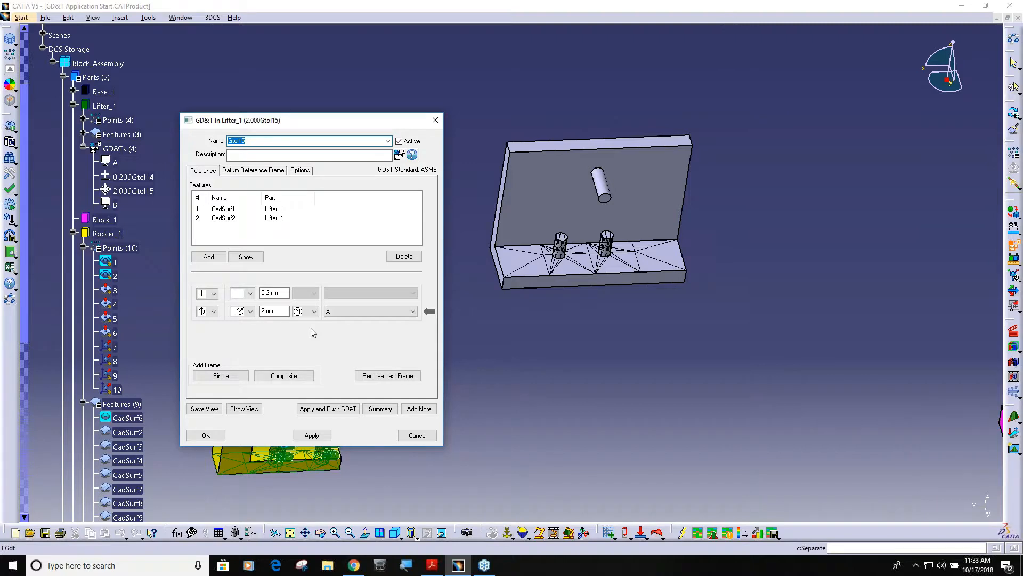
pyautogui.click(418, 435)
# Highlight the lifter holes controlled by size tolerance Gtol14 and position tolerance Gtol15 to compare them.
pyautogui.click(144, 180)
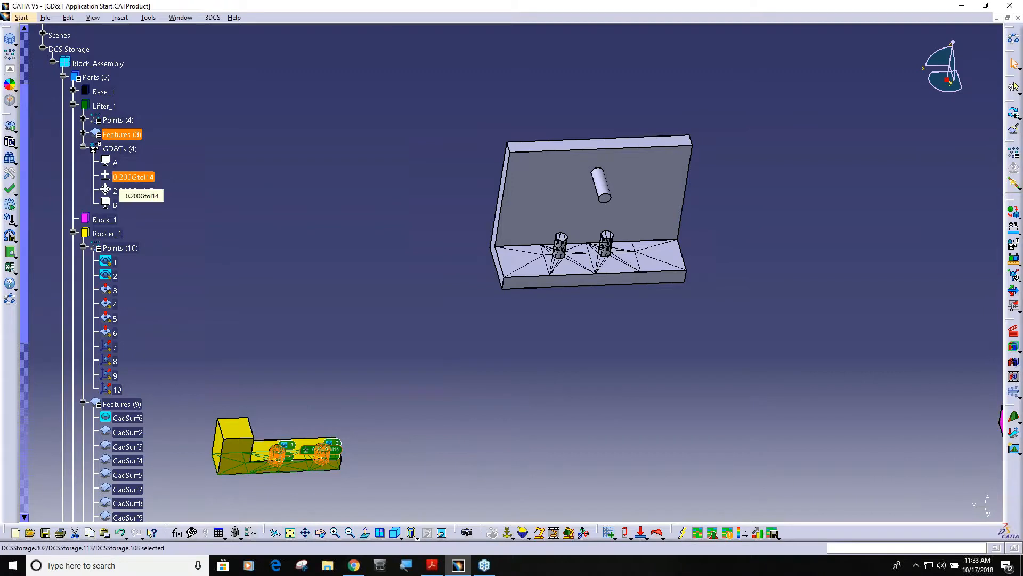
pyautogui.moveTo(258, 391); pyautogui.dragTo(375, 283, button='middle')
pyautogui.click(132, 191)
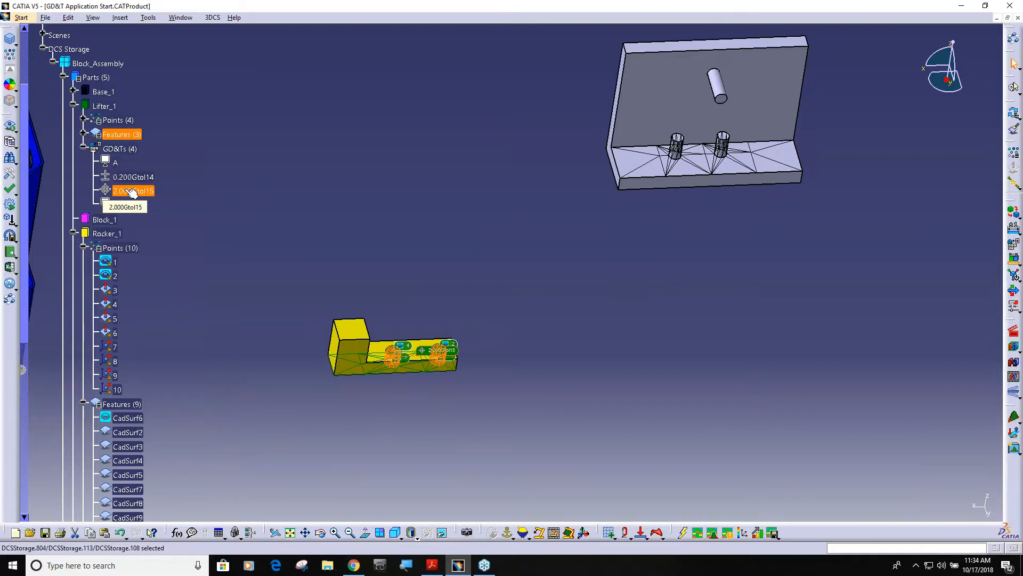
pyautogui.click(134, 181)
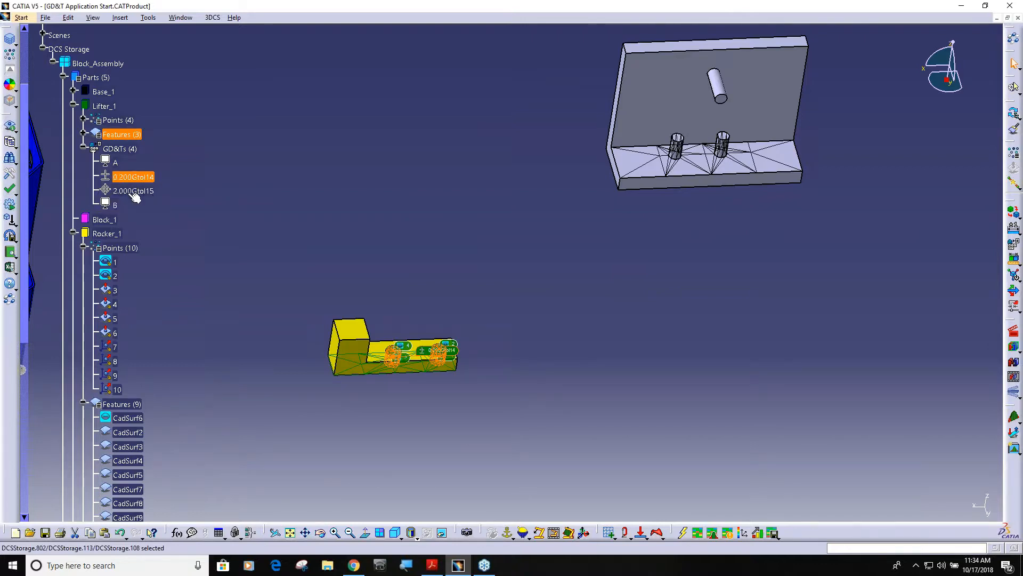
# Compare Gtol14 and Gtol15 in Lifter_1's GD&T definition, and set the holes' position tolerance to 3 mm.
pyautogui.doubleClick(133, 191)
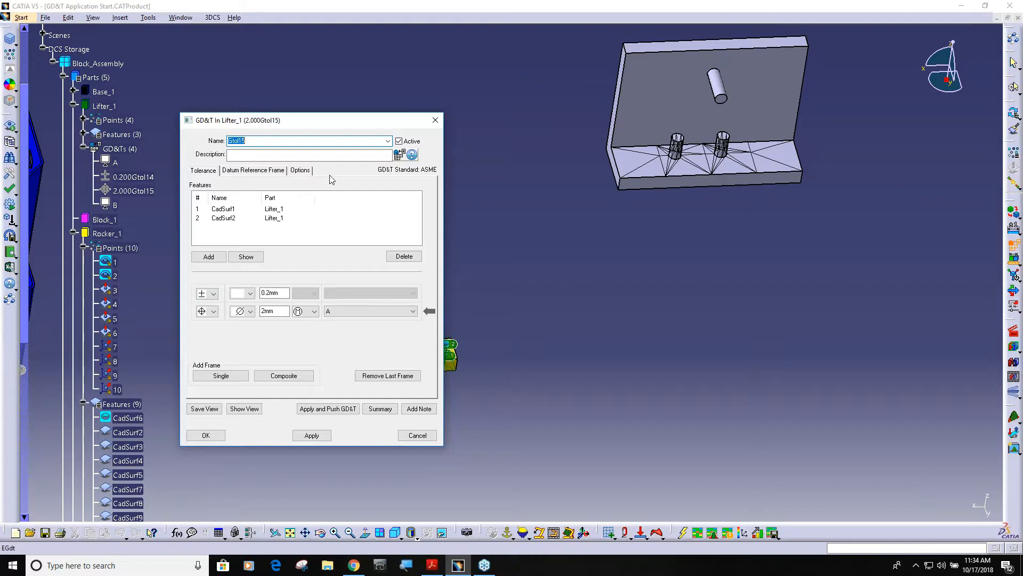
pyautogui.click(387, 141)
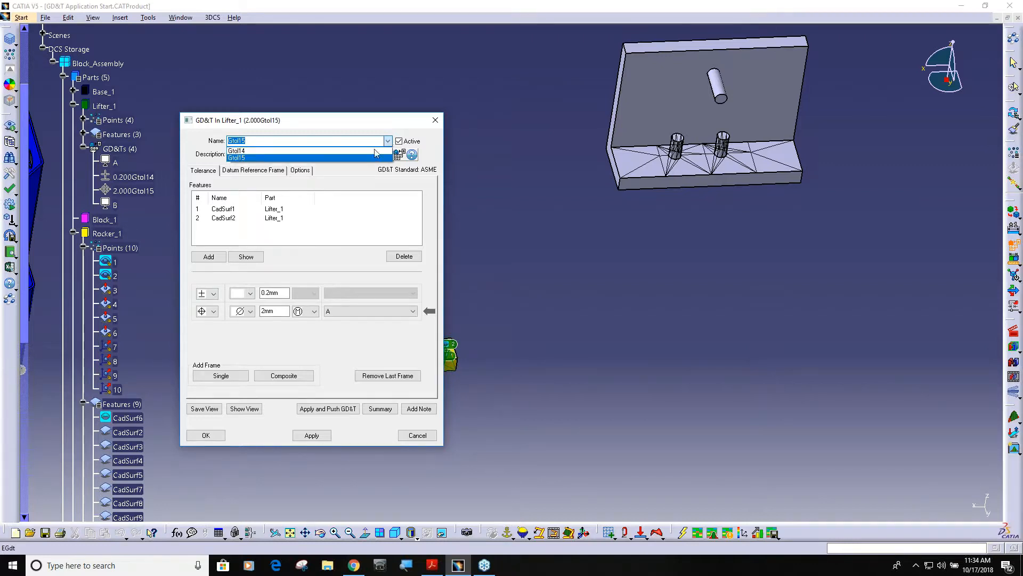
pyautogui.click(376, 152)
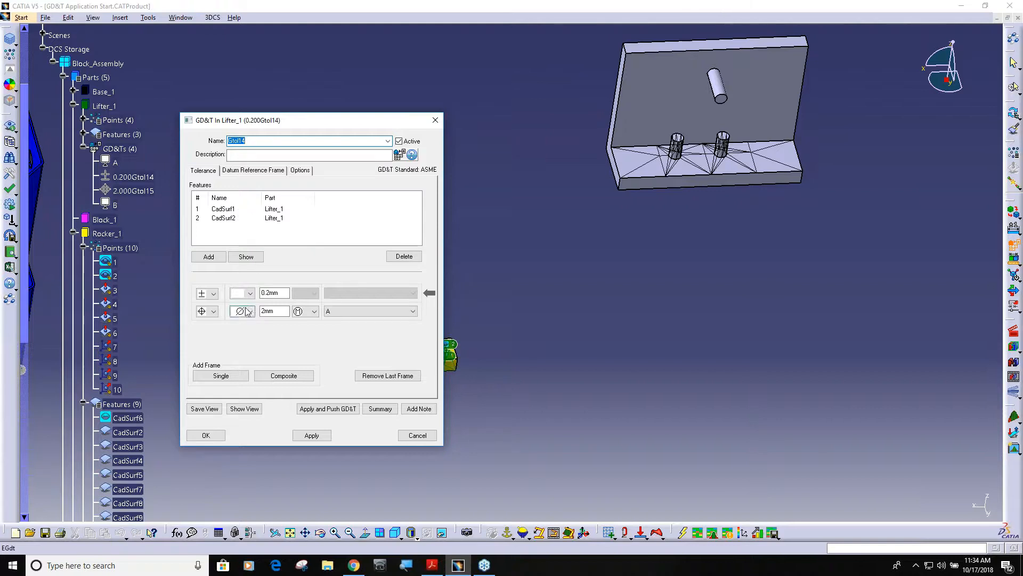
pyautogui.click(389, 141)
pyautogui.click(367, 158)
pyautogui.click(389, 141)
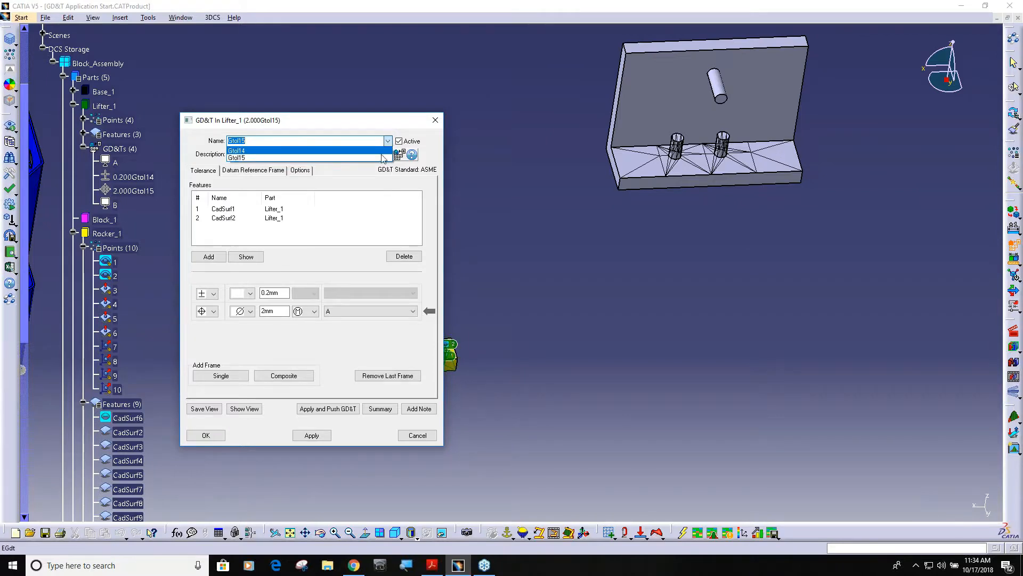
pyautogui.click(282, 313)
pyautogui.moveTo(284, 312); pyautogui.dragTo(244, 312)
pyautogui.write('3')
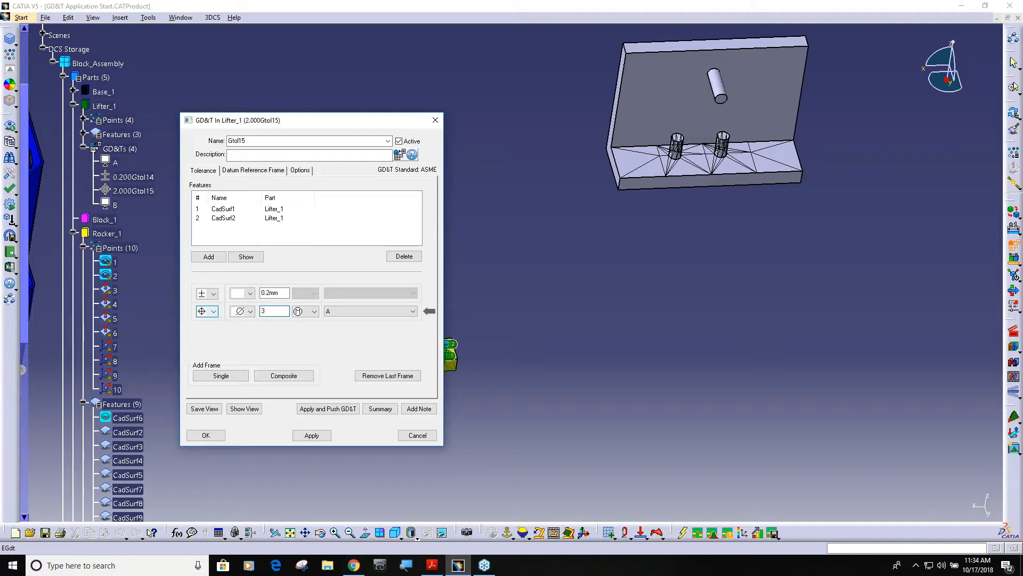
pyautogui.click(206, 435)
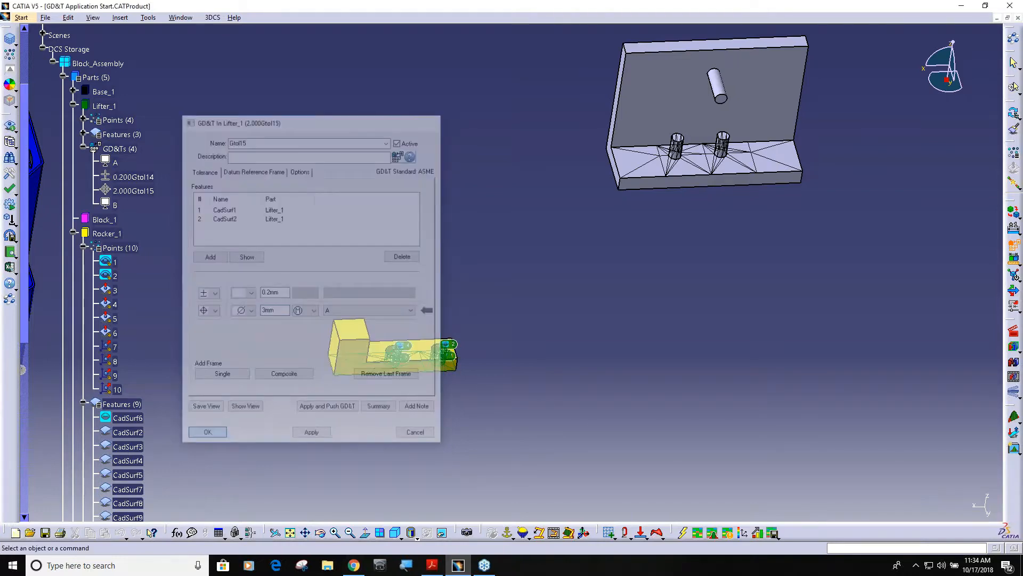
# Separate the parts and run the Deviate animation to examine the variation of the lifter's two holes.
pyautogui.moveTo(495, 426); pyautogui.dragTo(773, 256, button='middle')
pyautogui.click(1014, 347)
pyautogui.click(1014, 361)
pyautogui.click(1015, 391)
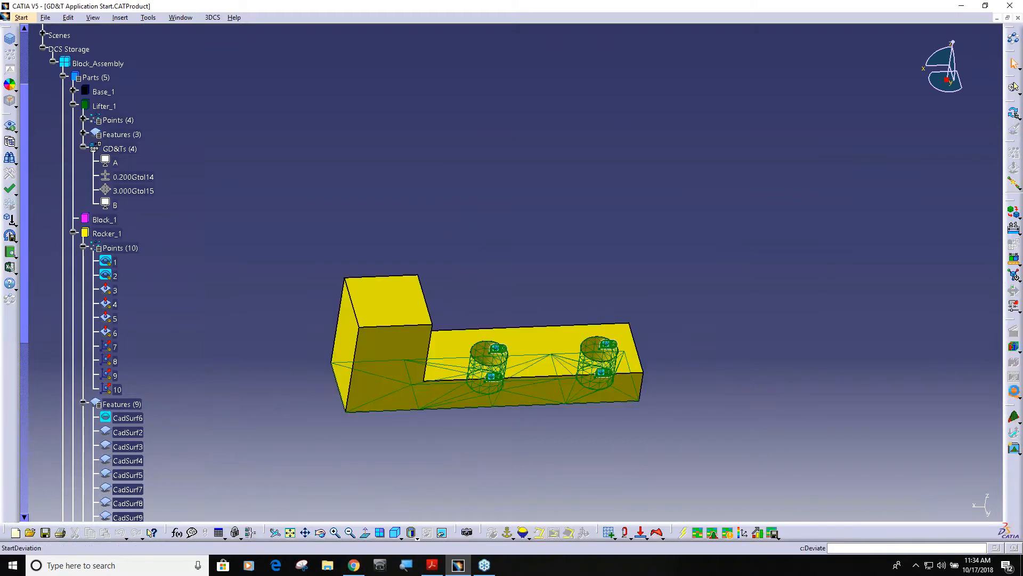
pyautogui.moveTo(566, 464); pyautogui.dragTo(565, 390, button='middle')
pyautogui.moveTo(565, 391); pyautogui.dragTo(521, 237, button='middle')
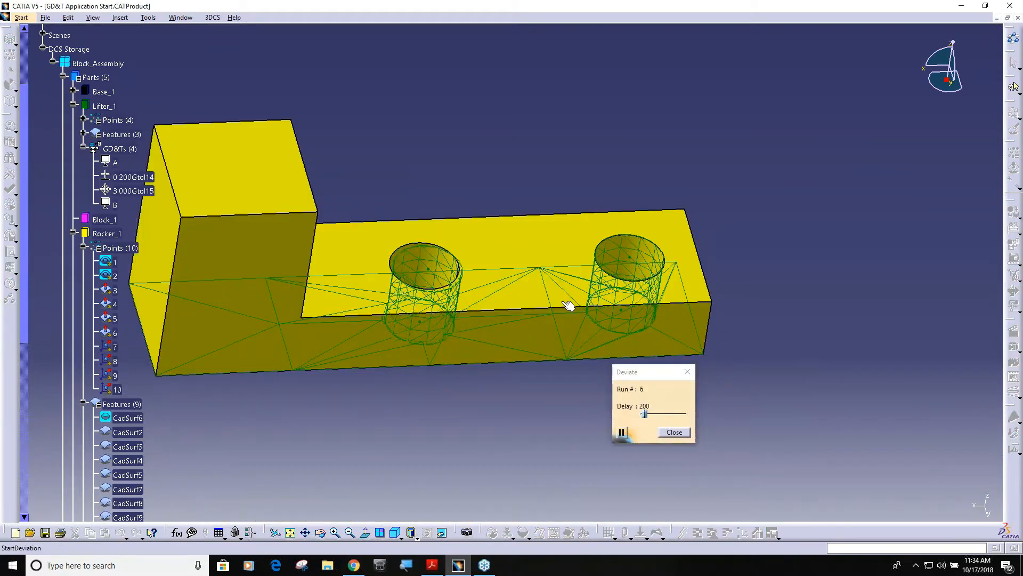
pyautogui.click(674, 432)
pyautogui.moveTo(759, 410); pyautogui.dragTo(760, 437, button='middle')
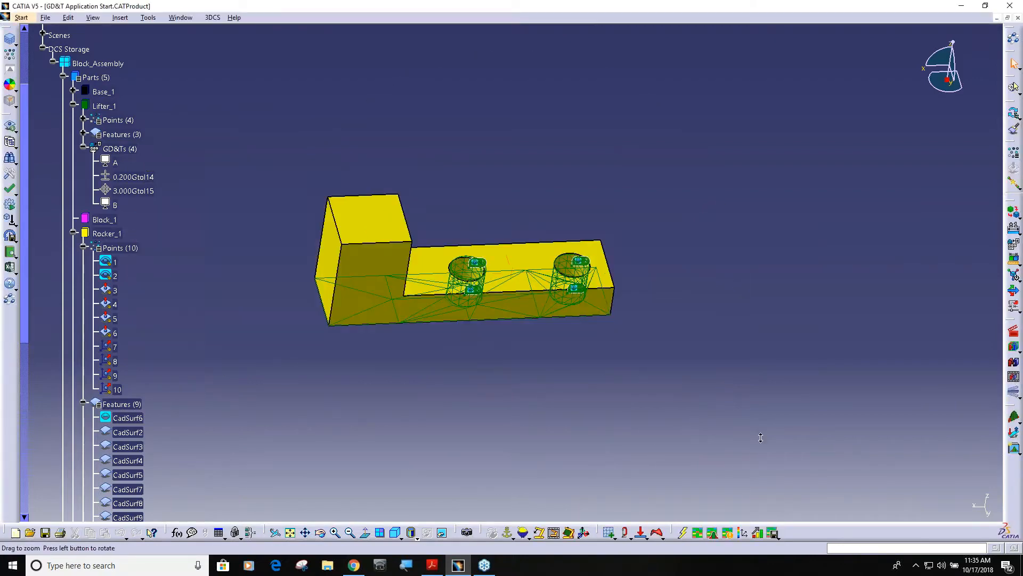
# Reassemble the parts and run the Monte Carlo simulation with 2000 runs and the HLM sensitivity analysis, overwriting the previous results.
pyautogui.click(1014, 362)
pyautogui.moveTo(688, 341); pyautogui.dragTo(683, 432, button='middle')
pyautogui.moveTo(684, 353); pyautogui.dragTo(630, 423, button='middle')
pyautogui.moveTo(720, 315); pyautogui.dragTo(676, 403, button='middle')
pyautogui.click(1013, 417)
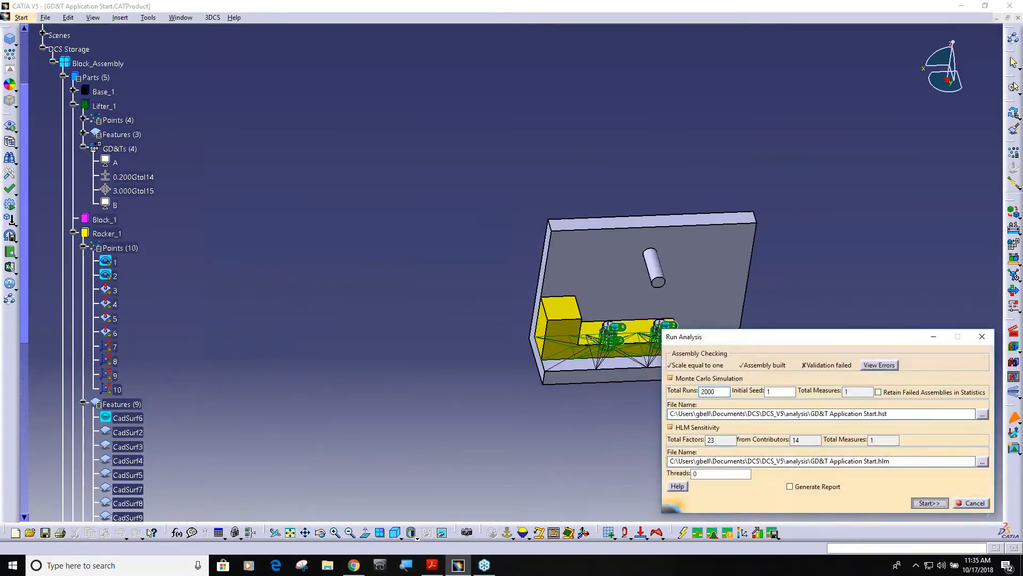
pyautogui.click(927, 502)
pyautogui.click(552, 307)
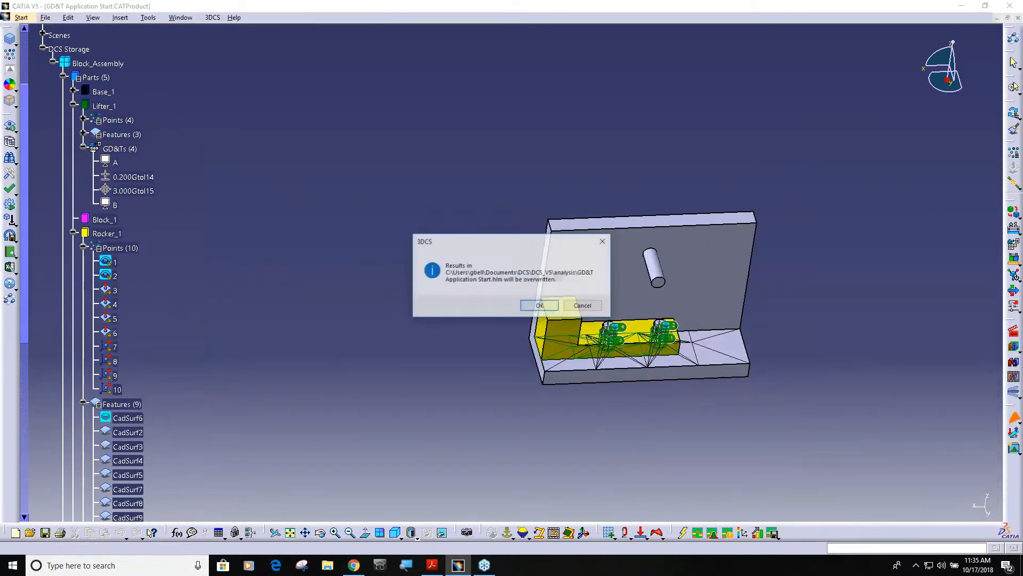
pyautogui.press('Return')
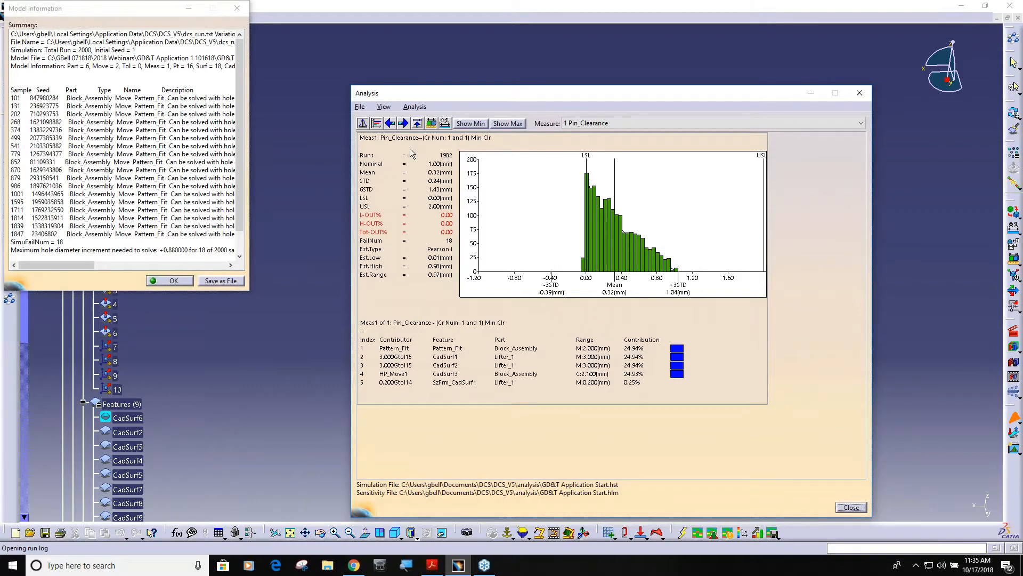
# Widen the run log to examine the failed Pattern_Fit samples and their hole diameter increments, and close the log and analysis results.
pyautogui.click(166, 13)
pyautogui.moveTo(166, 13); pyautogui.dragTo(240, 89)
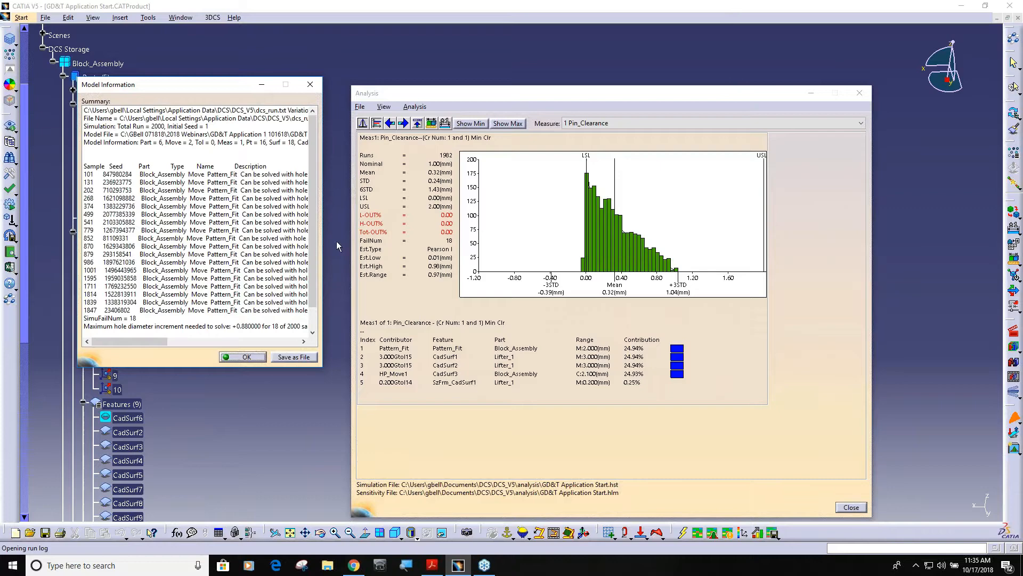
pyautogui.moveTo(322, 234); pyautogui.dragTo(462, 236)
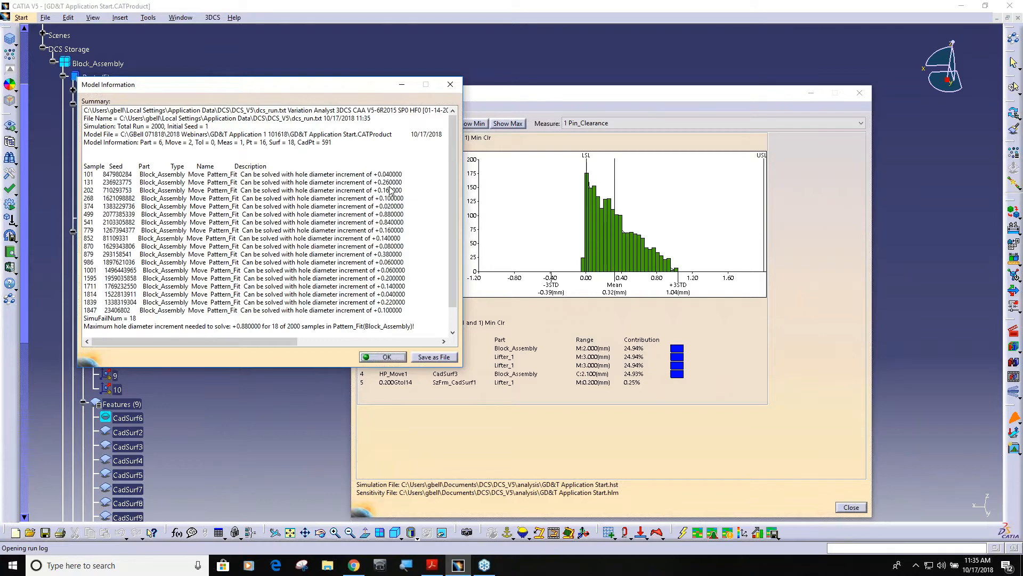
pyautogui.click(386, 357)
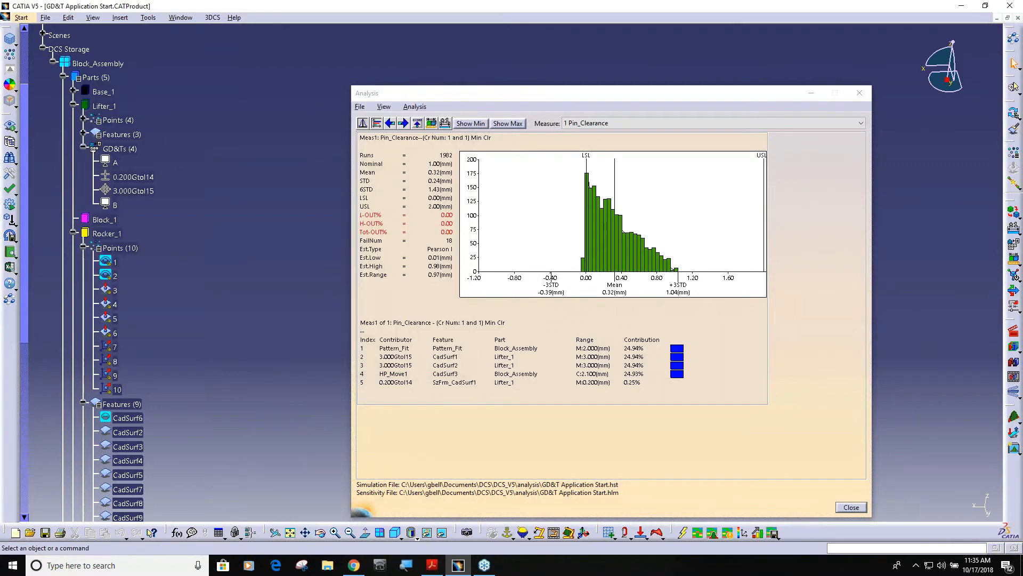
pyautogui.click(860, 93)
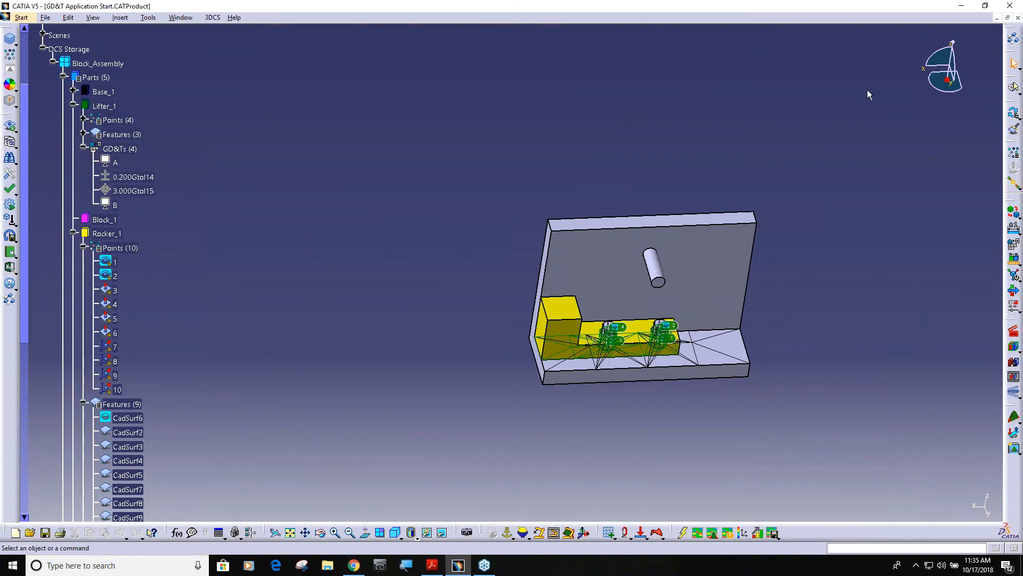